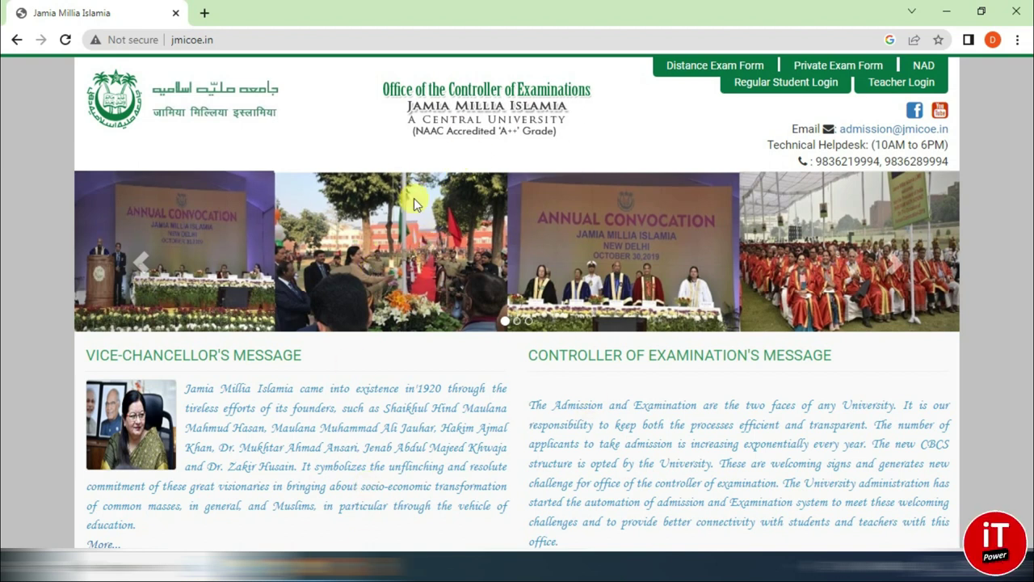
Step: Open the 2023-24 Jamia school admission portal for Nursery, Prep, Class I, VI, IX and XI and start a new registration
{"action": "scroll", "coordinate": [414, 203], "scroll_direction": "down", "scroll_amount": 8}
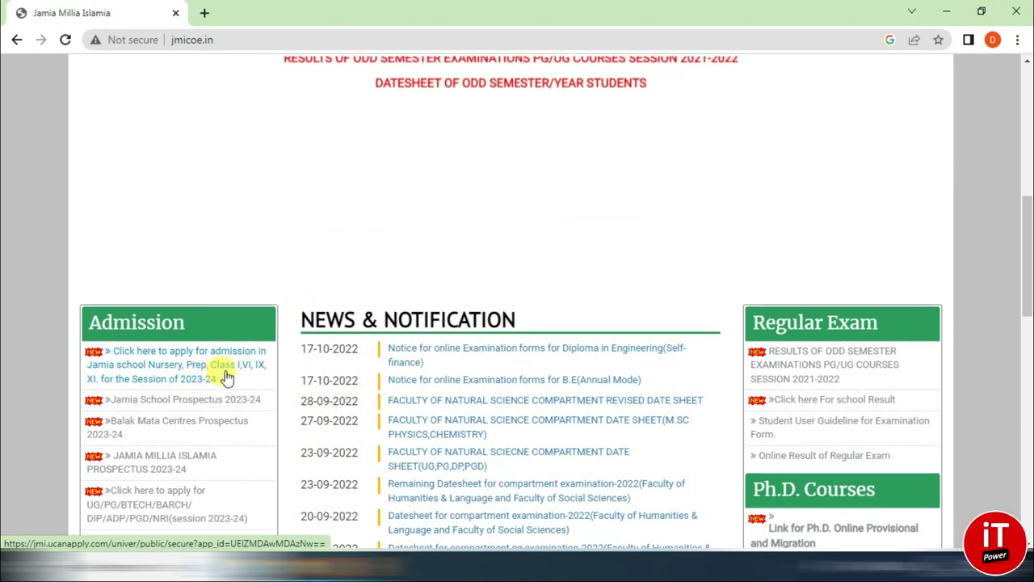
{"action": "left_click", "coordinate": [174, 365]}
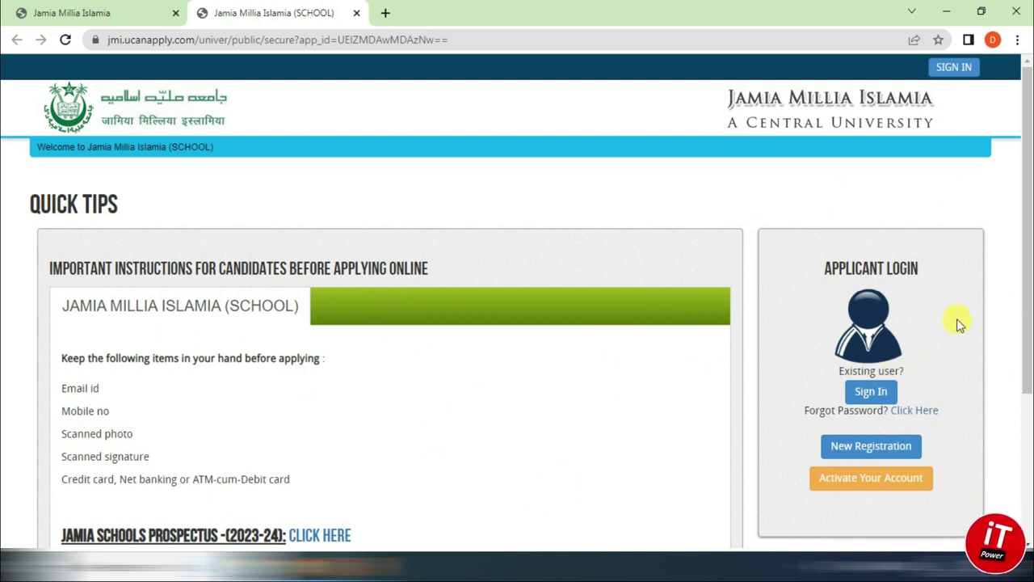
{"action": "left_click", "coordinate": [871, 450]}
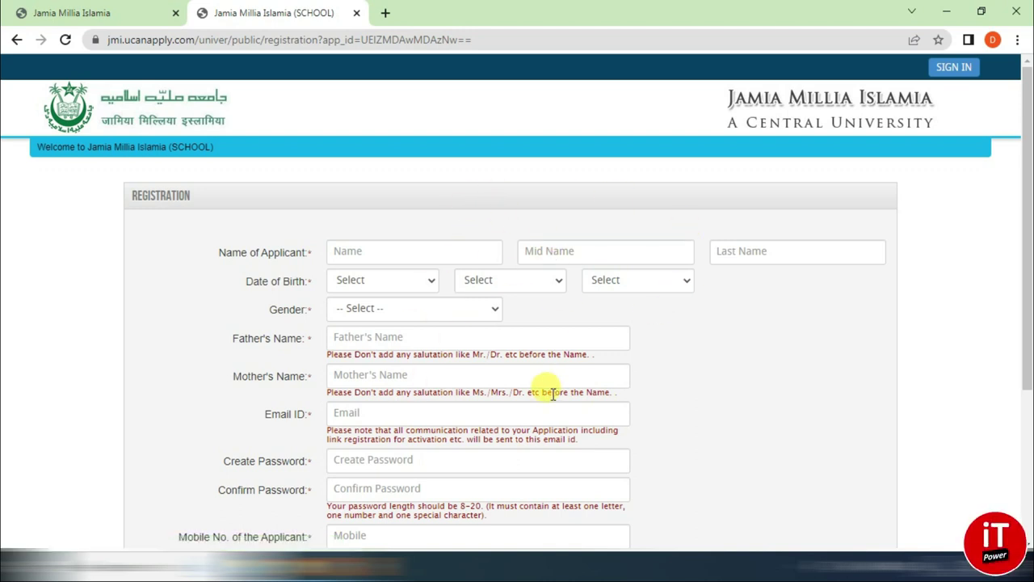
Step: Examine the applicant name and date of birth fields of the registration form
{"action": "scroll", "coordinate": [552, 388], "scroll_direction": "down", "scroll_amount": 2}
{"action": "scroll", "coordinate": [554, 369], "scroll_direction": "up", "scroll_amount": 1}
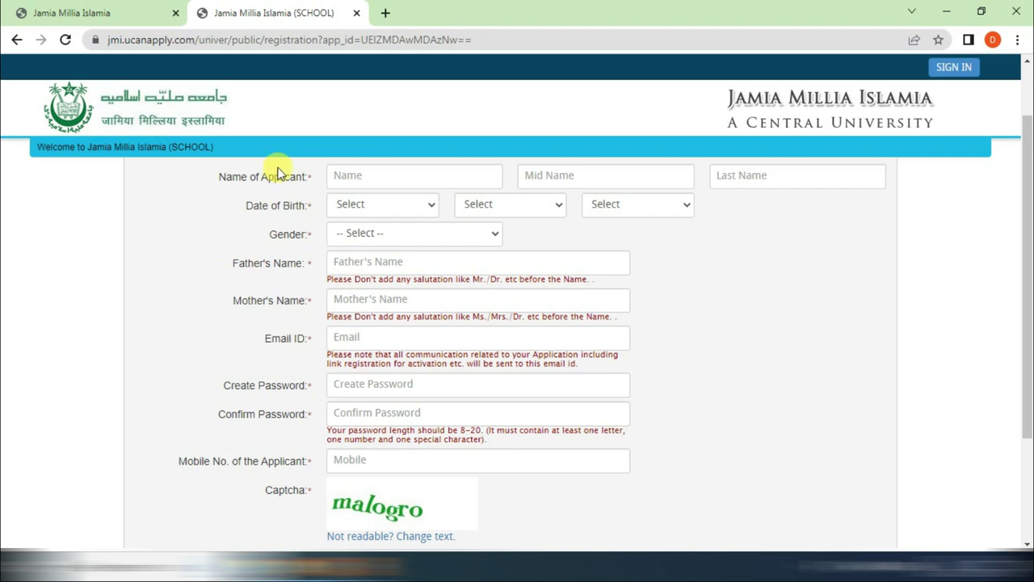
{"action": "left_click", "coordinate": [343, 176]}
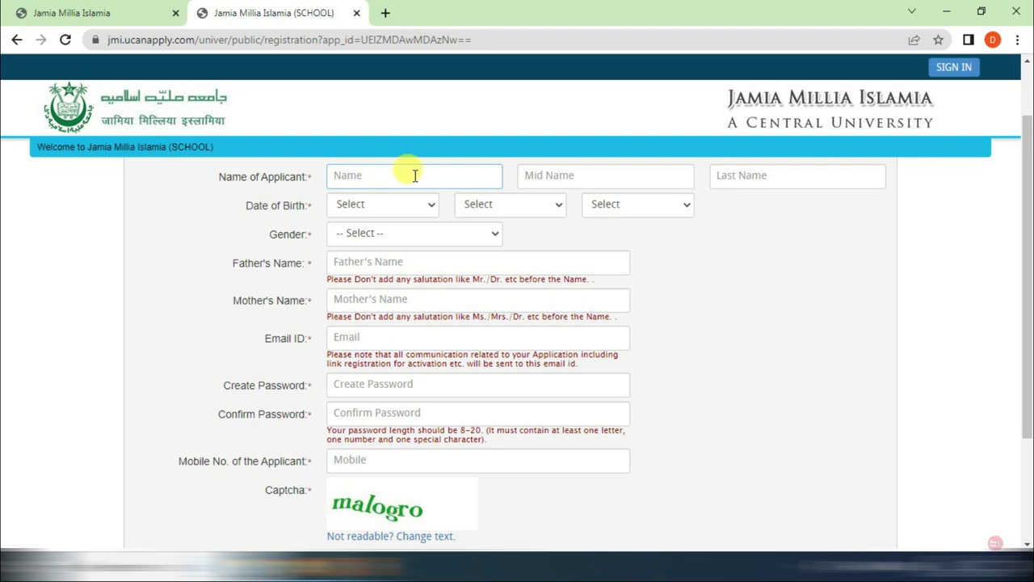
{"action": "left_click", "coordinate": [561, 175]}
{"action": "left_click", "coordinate": [722, 174]}
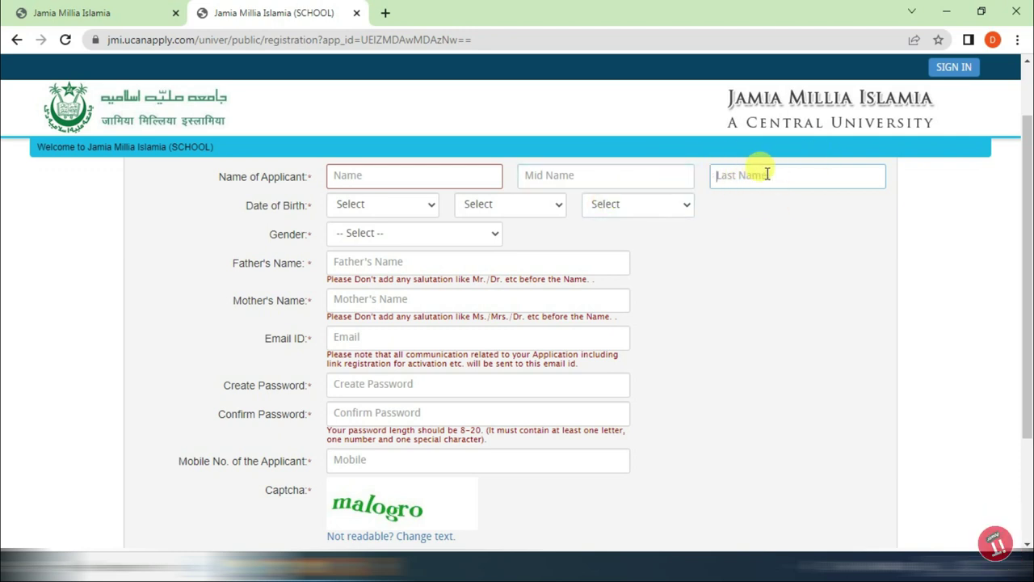
{"action": "left_click", "coordinate": [396, 214]}
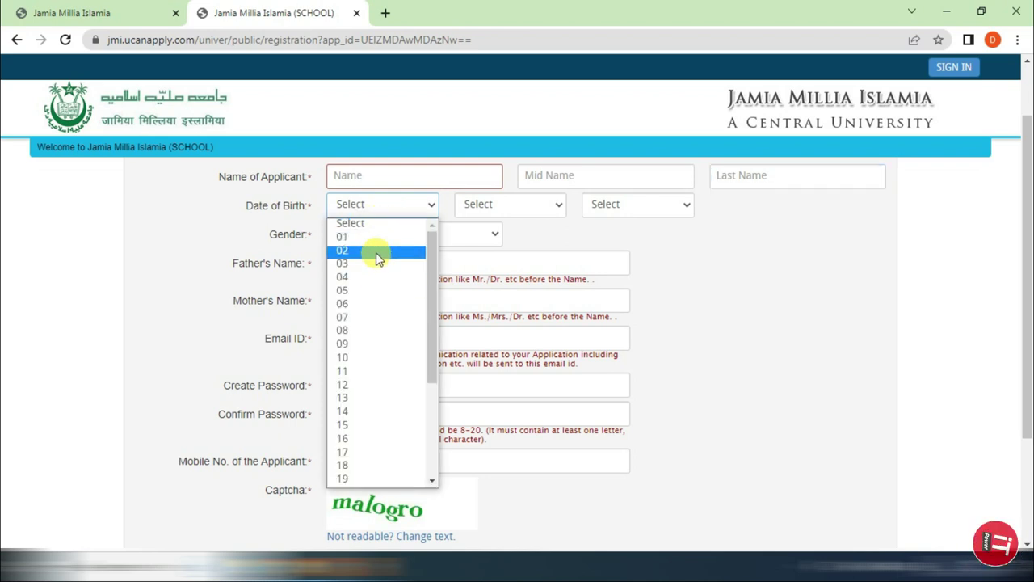
{"action": "left_click", "coordinate": [384, 226]}
{"action": "left_click", "coordinate": [529, 204]}
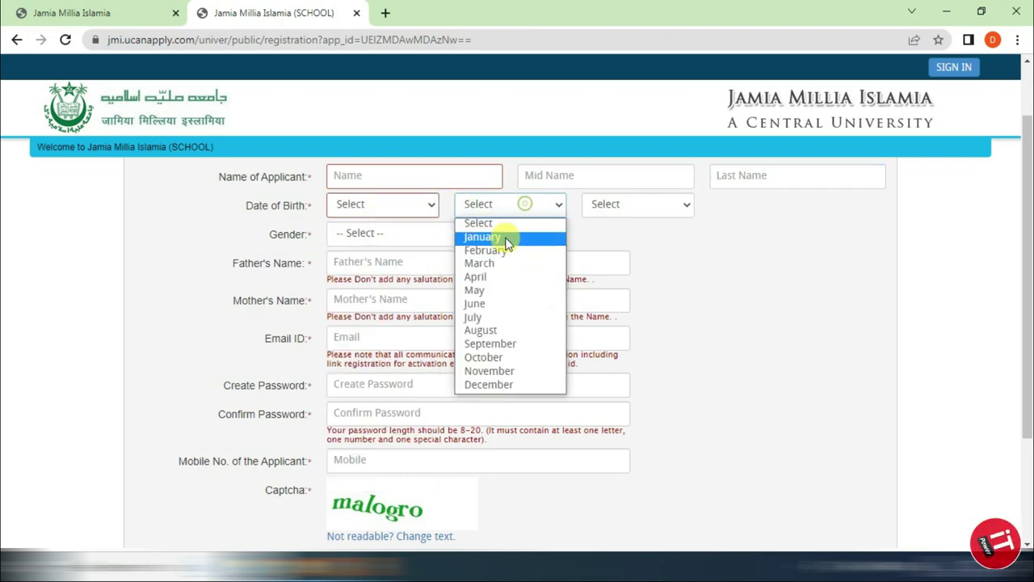
{"action": "left_click", "coordinate": [511, 204]}
{"action": "left_click", "coordinate": [591, 209]}
{"action": "left_click", "coordinate": [621, 204]}
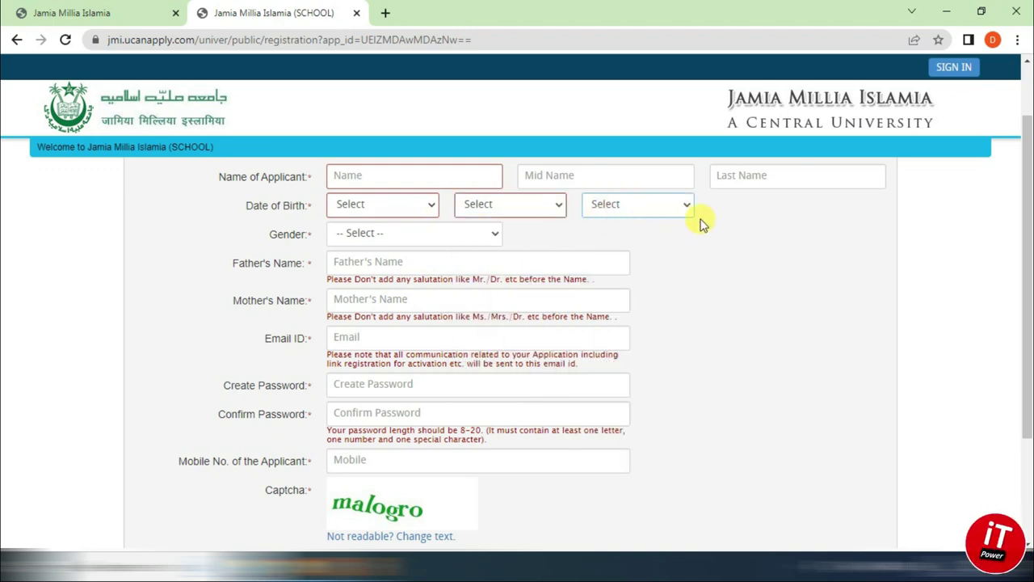
Step: Examine the gender options and the password, mobile number and captcha fields of the registration form
{"action": "left_click", "coordinate": [465, 234]}
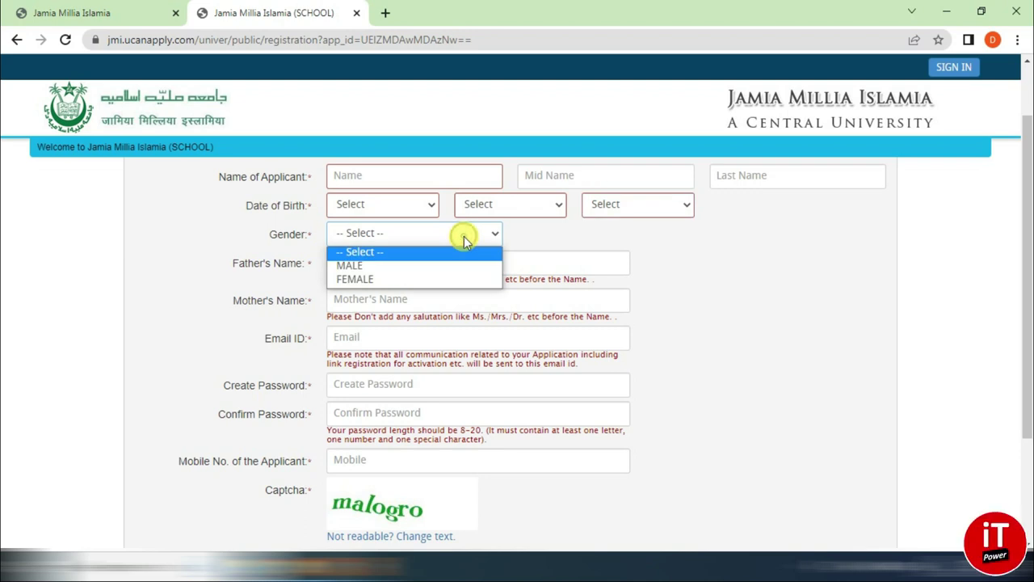
{"action": "left_click", "coordinate": [469, 234]}
{"action": "left_click", "coordinate": [445, 267]}
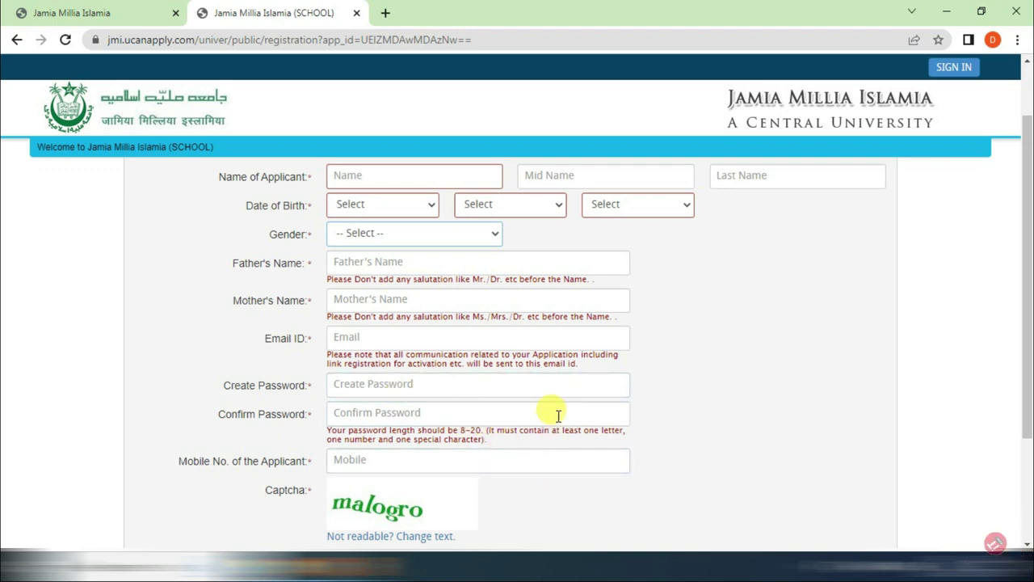
{"action": "left_click", "coordinate": [525, 419]}
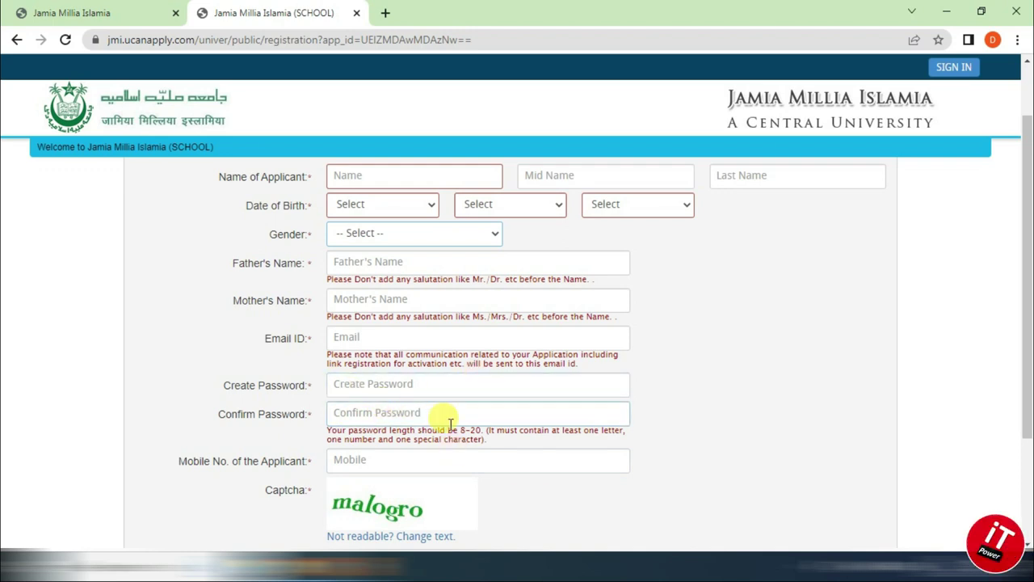
{"action": "scroll", "coordinate": [471, 424], "scroll_direction": "down", "scroll_amount": 2}
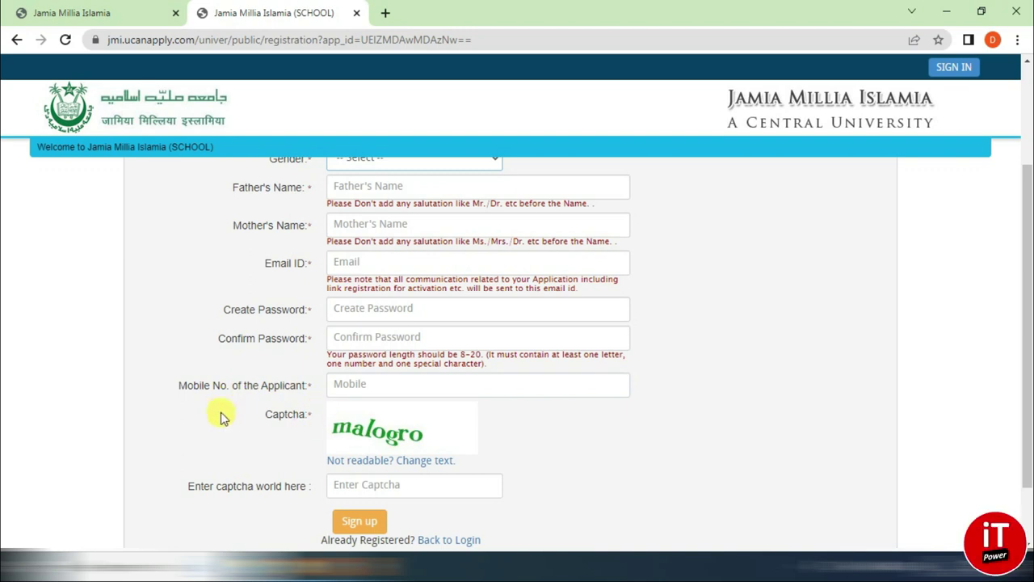
{"action": "left_click", "coordinate": [371, 383]}
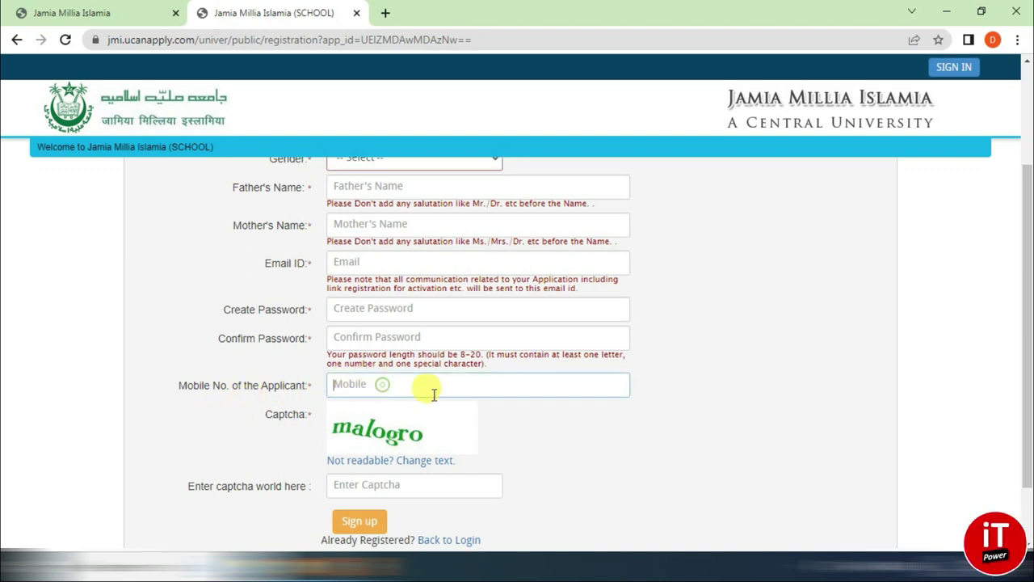
{"action": "scroll", "coordinate": [404, 387], "scroll_direction": "down", "scroll_amount": 2}
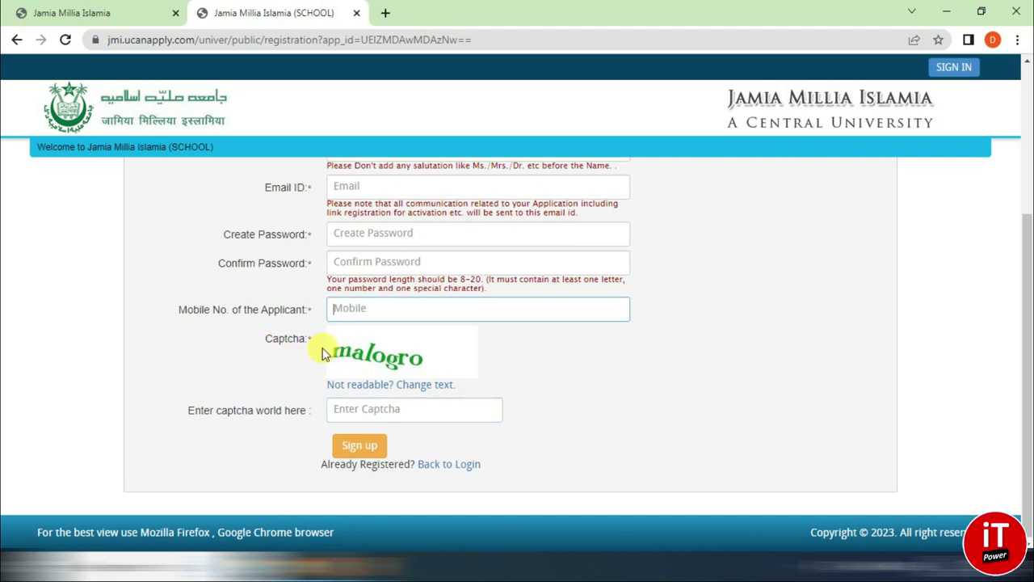
{"action": "left_click", "coordinate": [368, 409]}
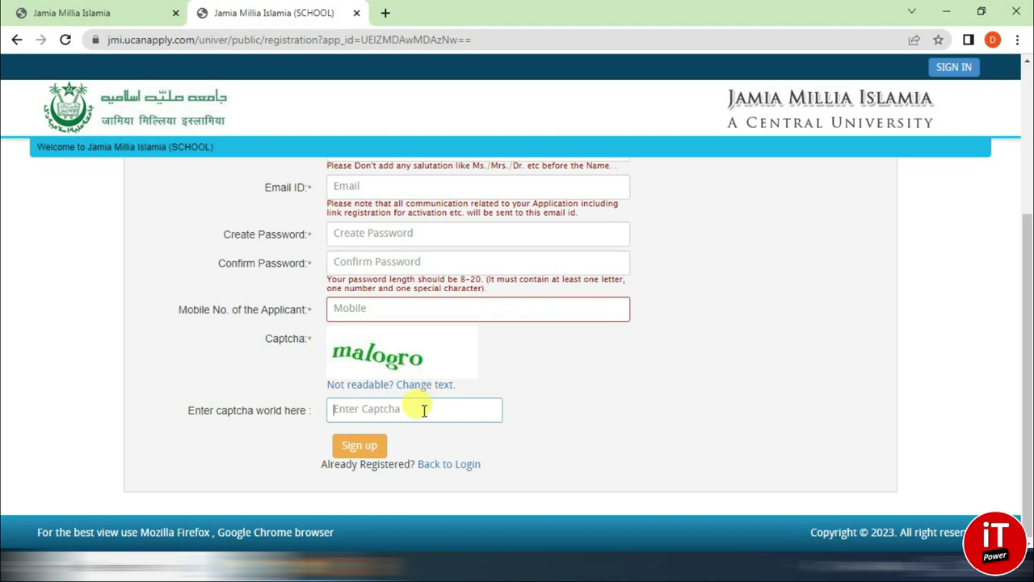
Step: Sign up with the applicant's personal details, e-mail, account password, mobile number and captcha word, and confirm the registration details
{"action": "left_click", "coordinate": [372, 451]}
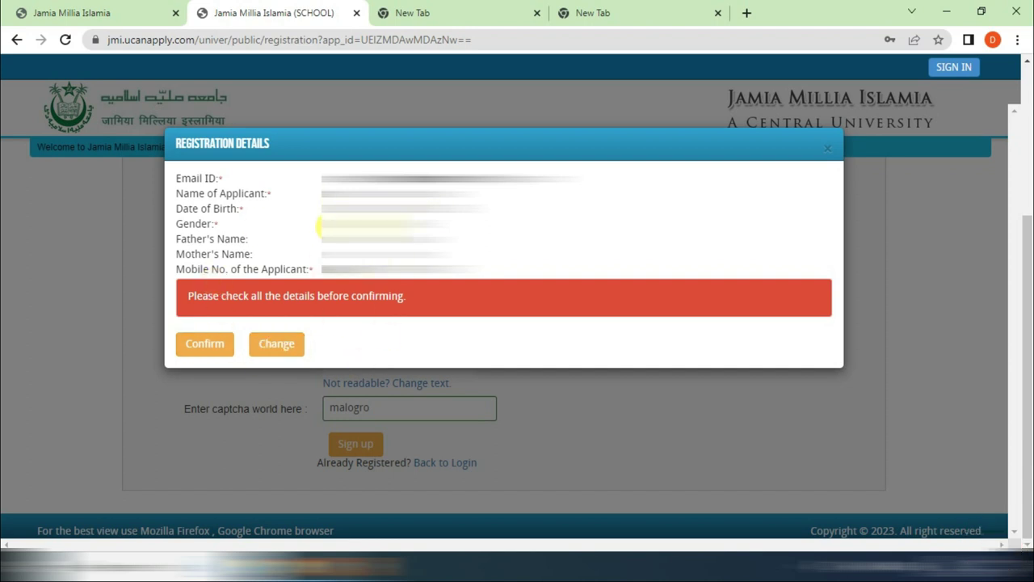
{"action": "left_click", "coordinate": [200, 348]}
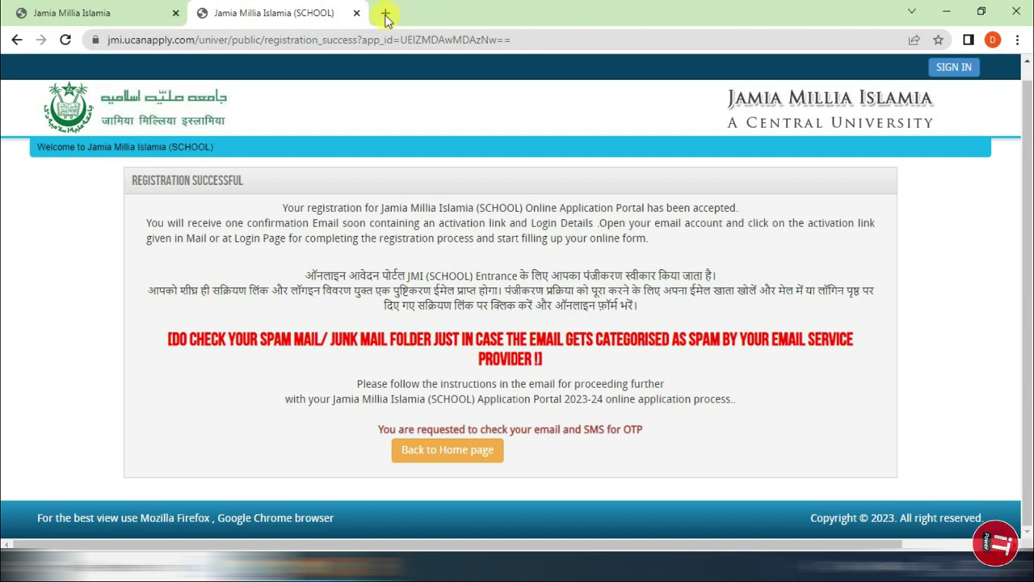
Step: In Gmail on a new tab, open the "Activate your registration for JMI School Entrance Test 2023-24" message and follow its activation link
{"action": "left_click", "coordinate": [385, 15]}
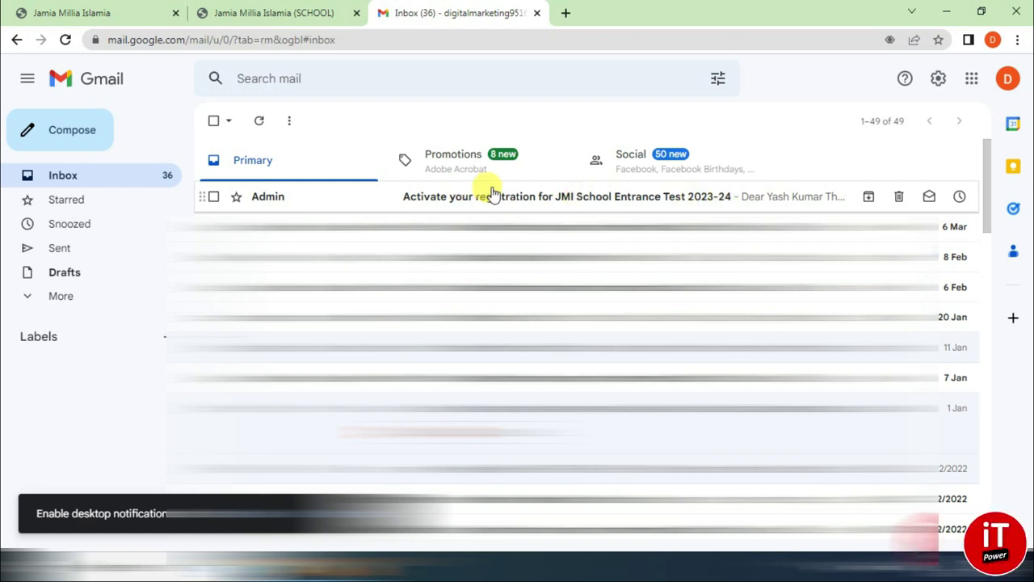
{"action": "left_click", "coordinate": [630, 202]}
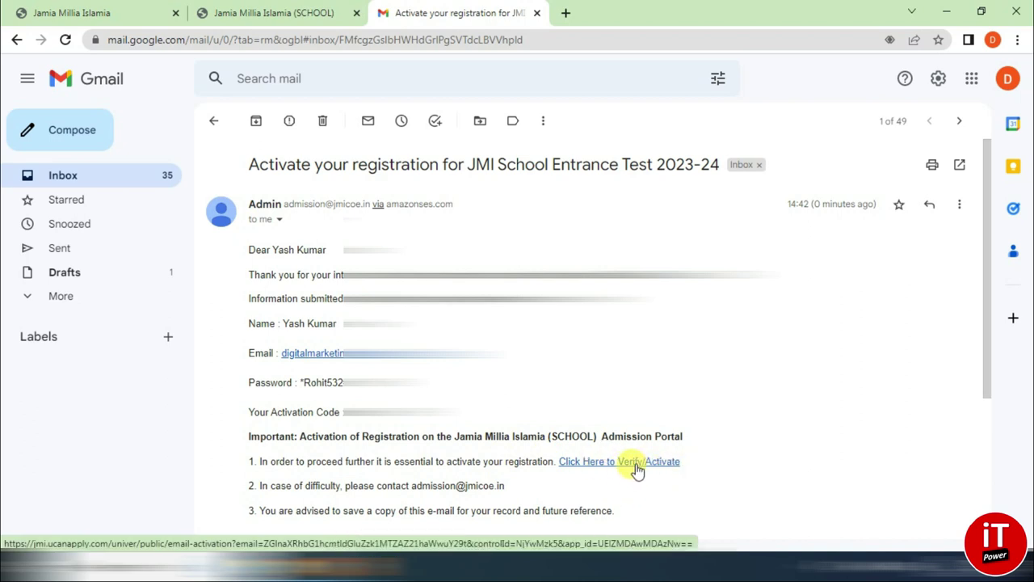
{"action": "left_click", "coordinate": [661, 466]}
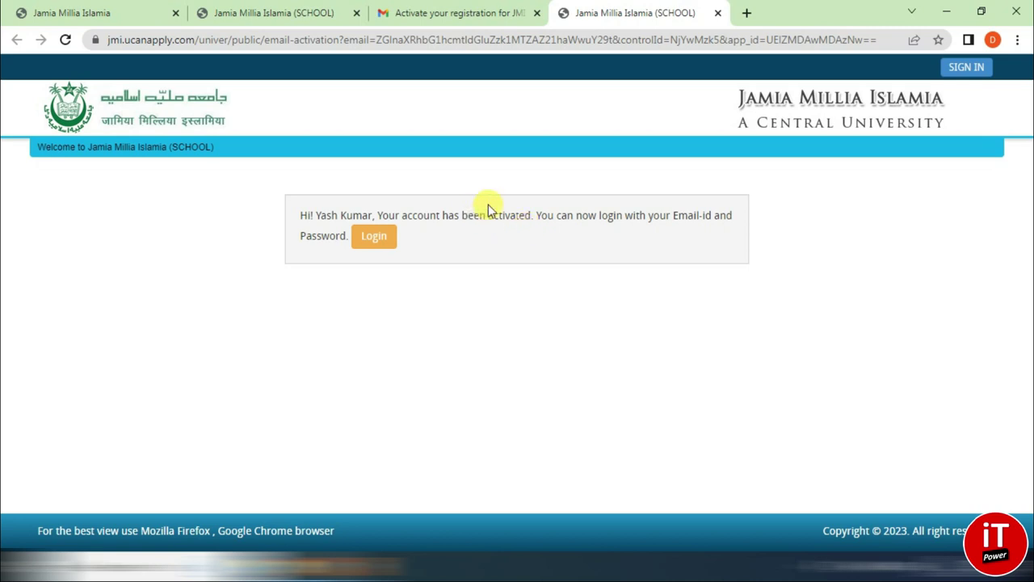
Step: Sign in to the activated applicant account with the registered e-mail address and account password
{"action": "left_click", "coordinate": [374, 239]}
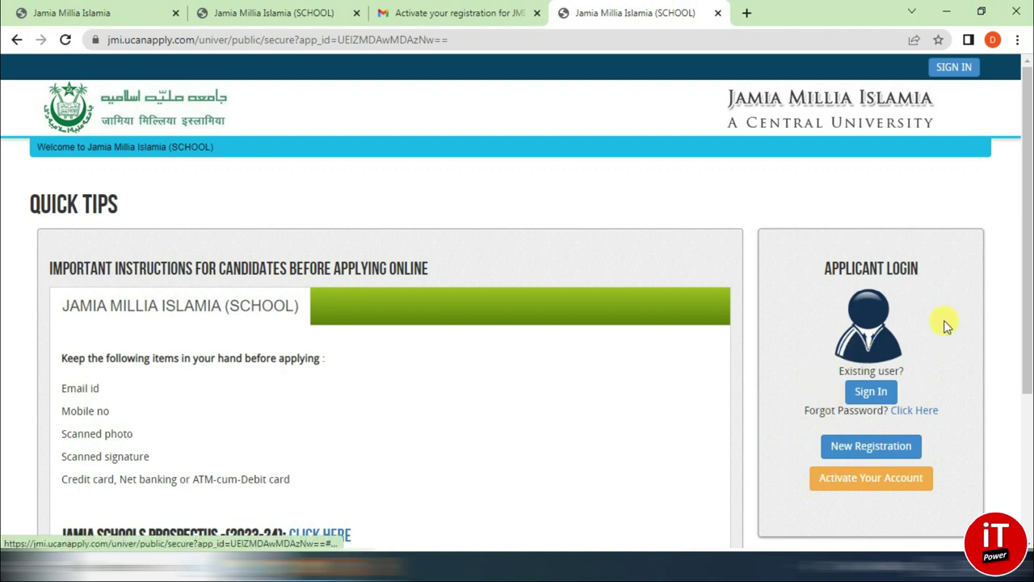
{"action": "left_click", "coordinate": [869, 395]}
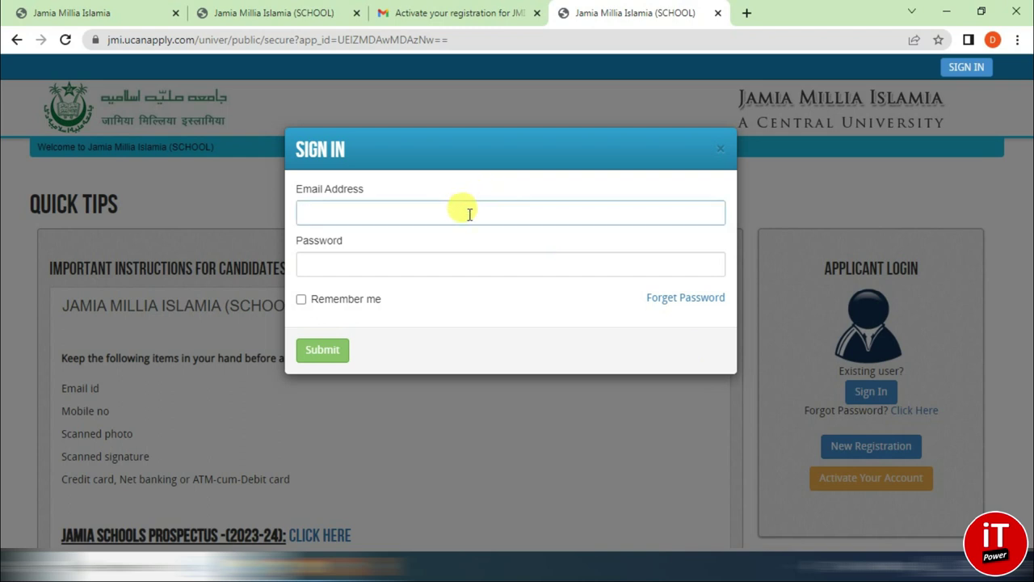
{"action": "left_click", "coordinate": [435, 272]}
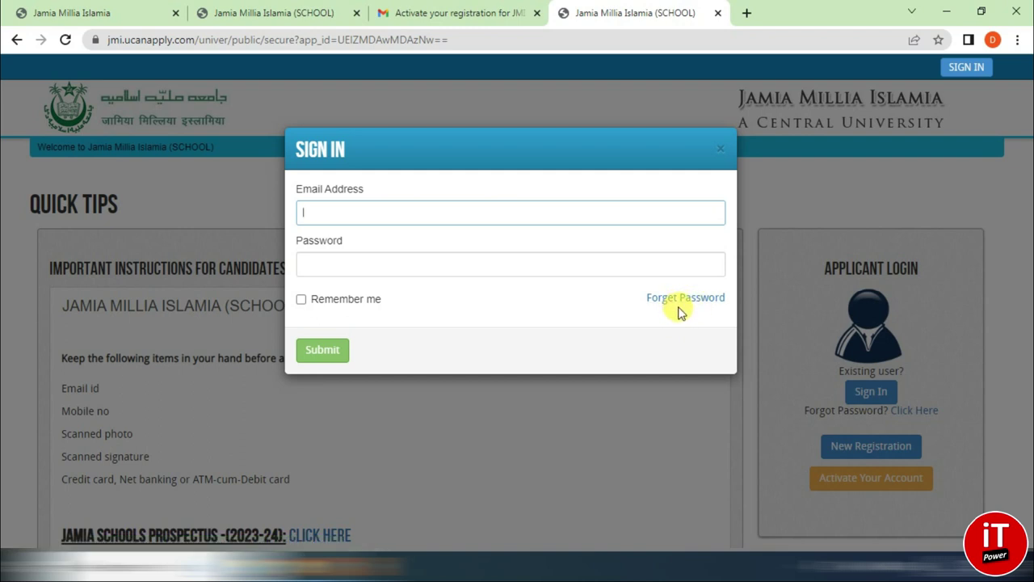
{"action": "left_click", "coordinate": [496, 245]}
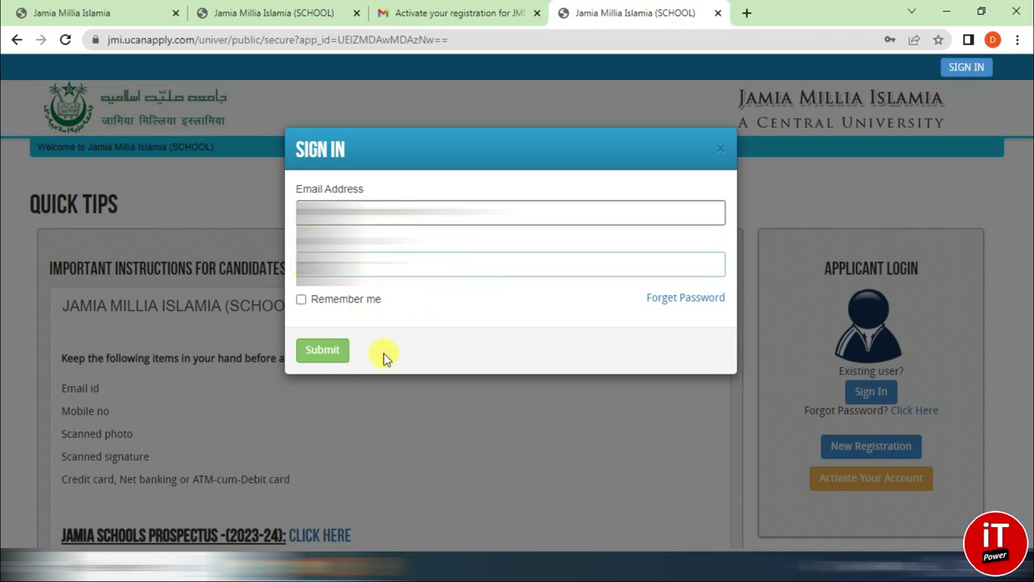
{"action": "left_click", "coordinate": [324, 354]}
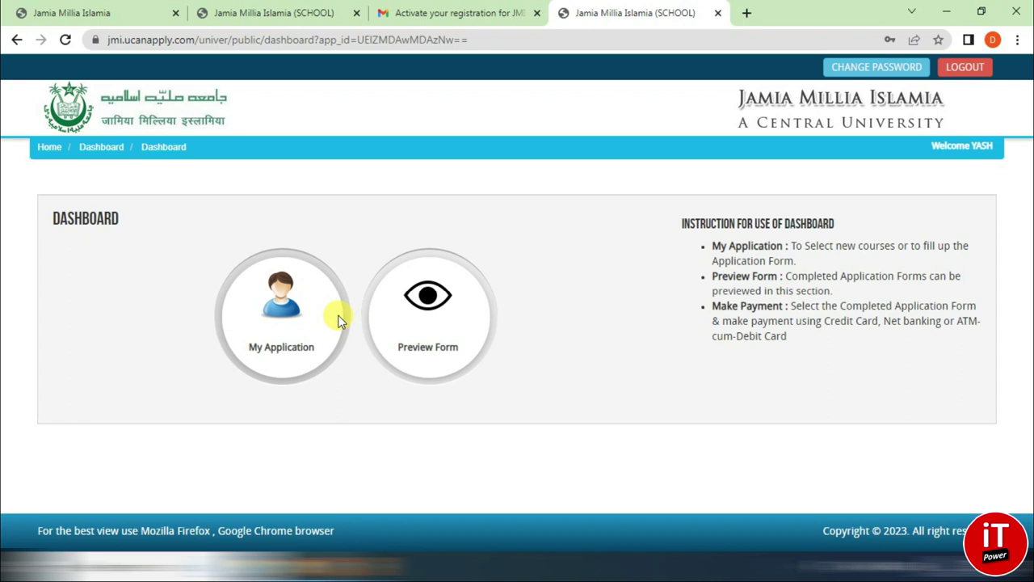
Step: In My Application, select course type "Class VI, IX, XI(Arts, Commerce, Science)" and course name "XI - Sc. ( Session 2023-24)"
{"action": "left_click", "coordinate": [290, 329]}
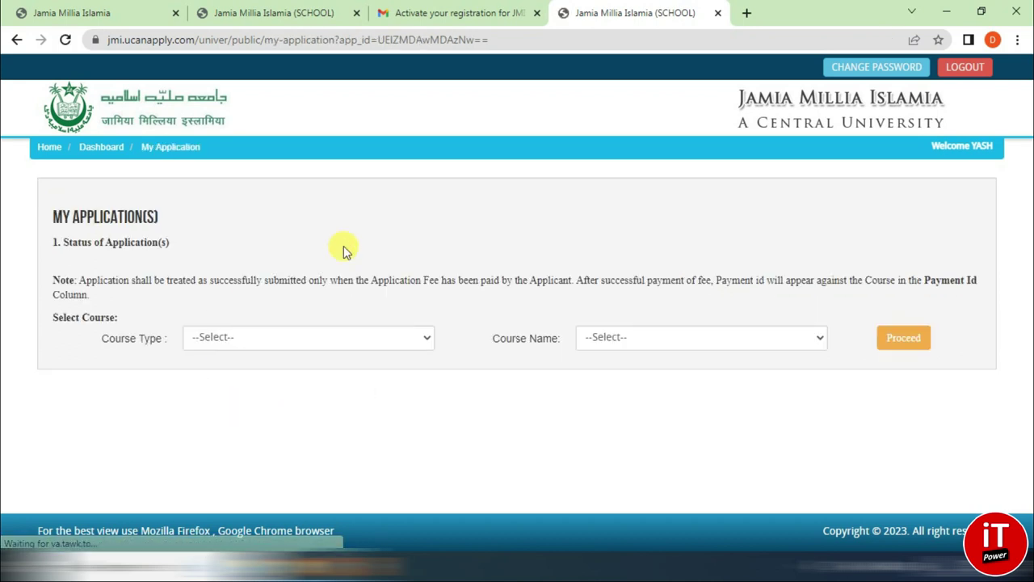
{"action": "left_click", "coordinate": [290, 346]}
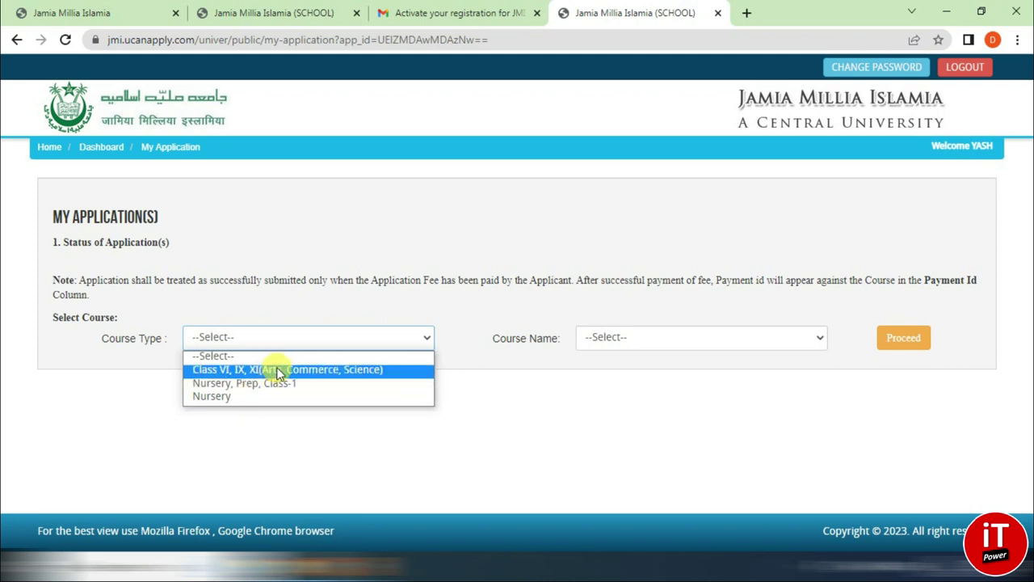
{"action": "left_click", "coordinate": [278, 371]}
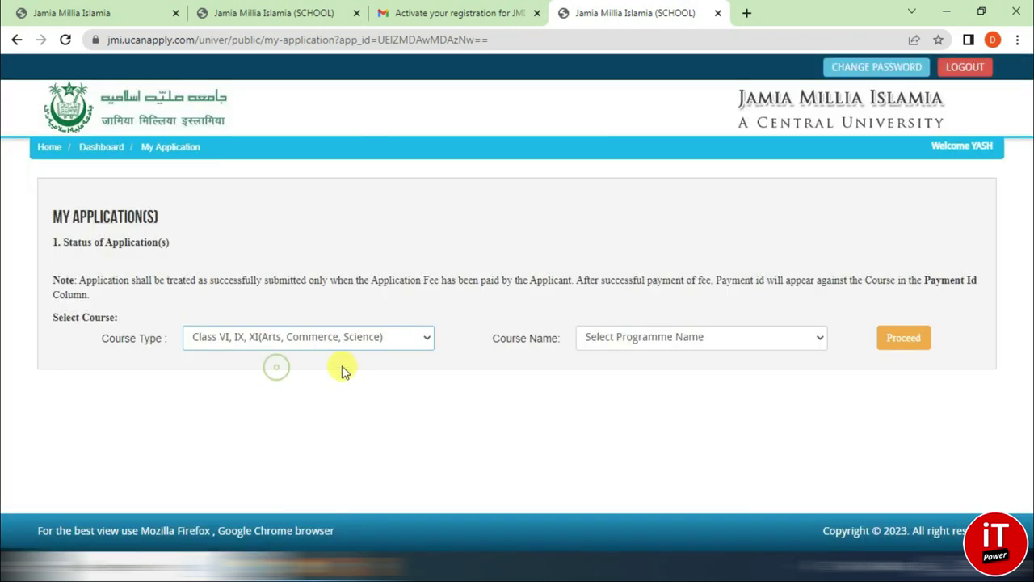
{"action": "left_click", "coordinate": [671, 338]}
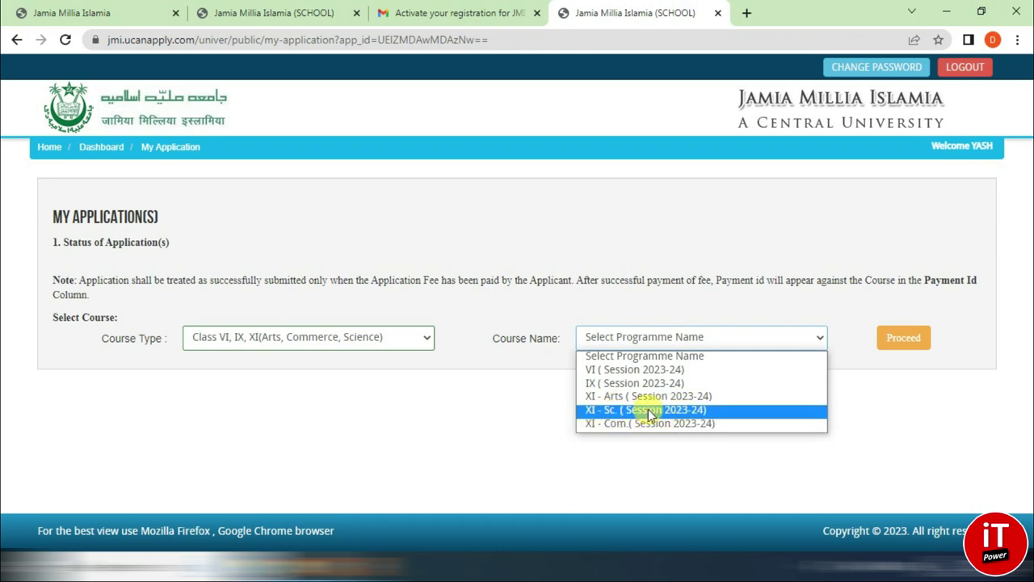
{"action": "left_click", "coordinate": [680, 413]}
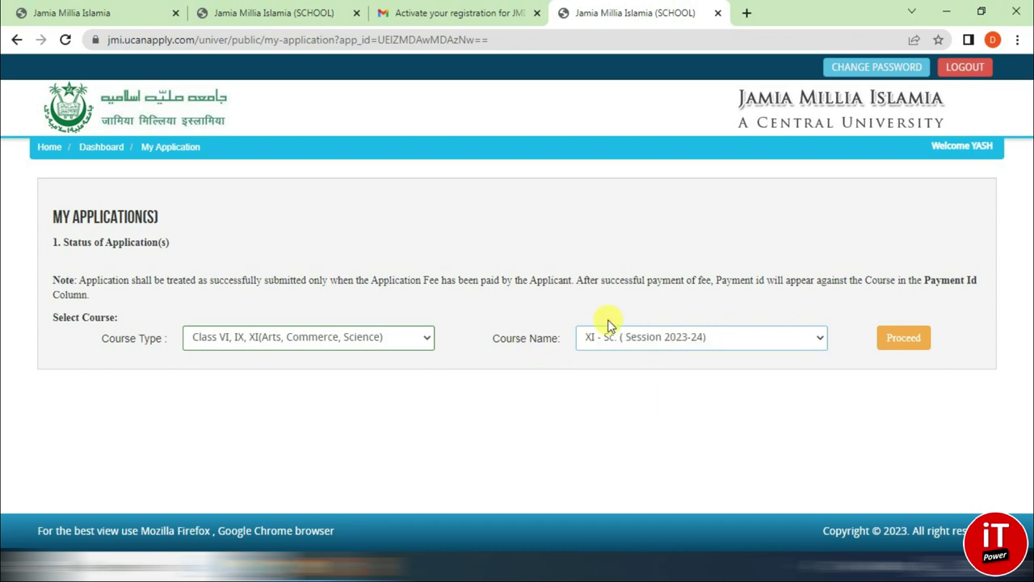
Step: Proceed with the selected course, accept the eligibility conditions and add the course to the application
{"action": "left_click", "coordinate": [903, 339]}
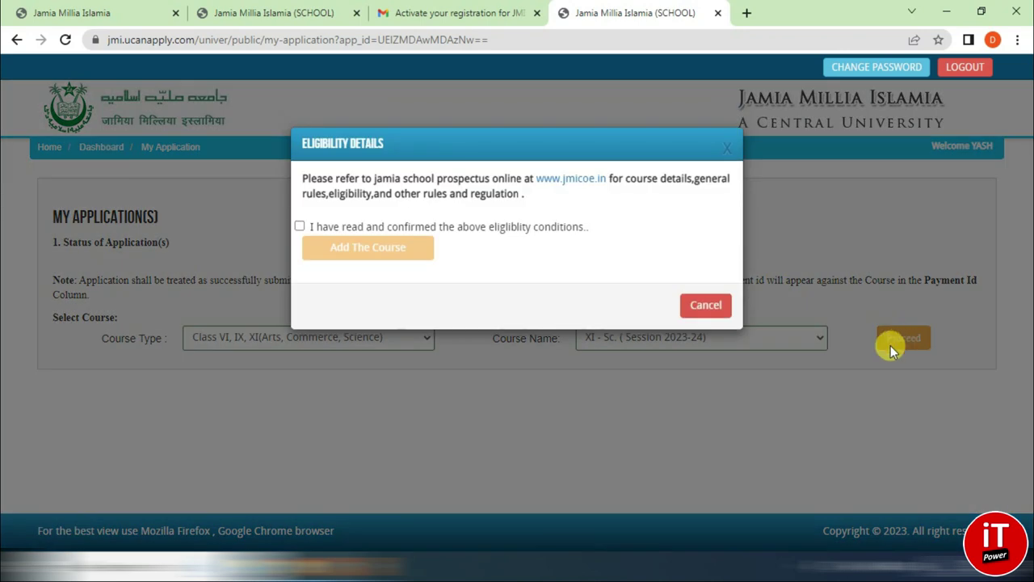
{"action": "left_click", "coordinate": [300, 227]}
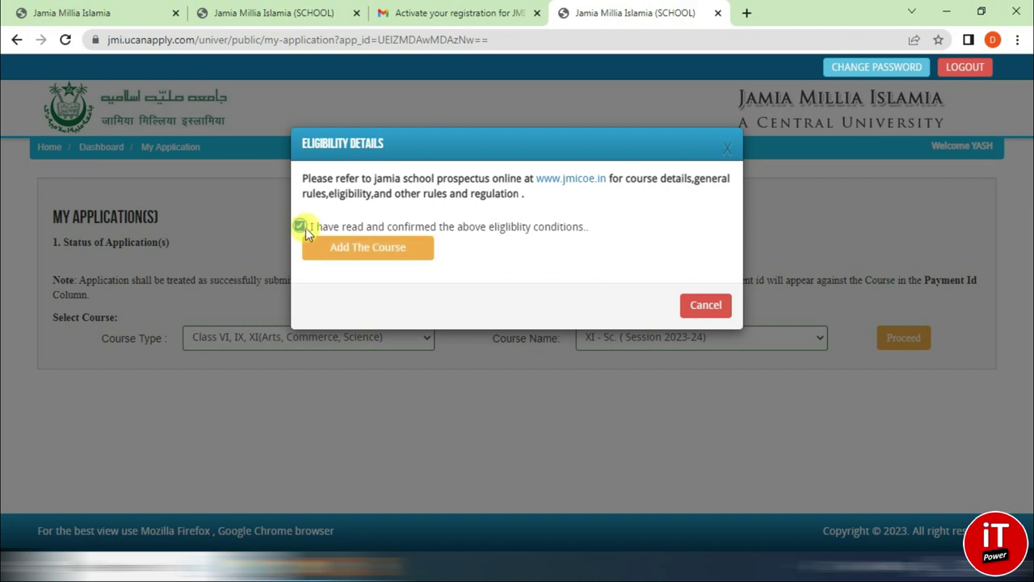
{"action": "left_click", "coordinate": [389, 253]}
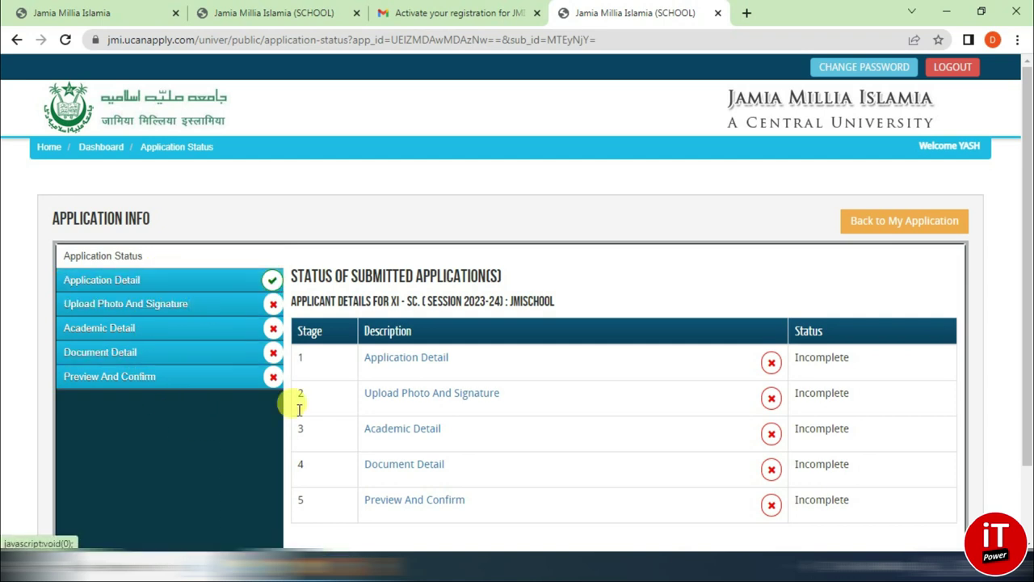
Step: Open Application Detail and choose Jamia Sr. Secondary School as first school and Syed Abid Husain Sr. Secondary School (S/F) as second
{"action": "left_click", "coordinate": [168, 281]}
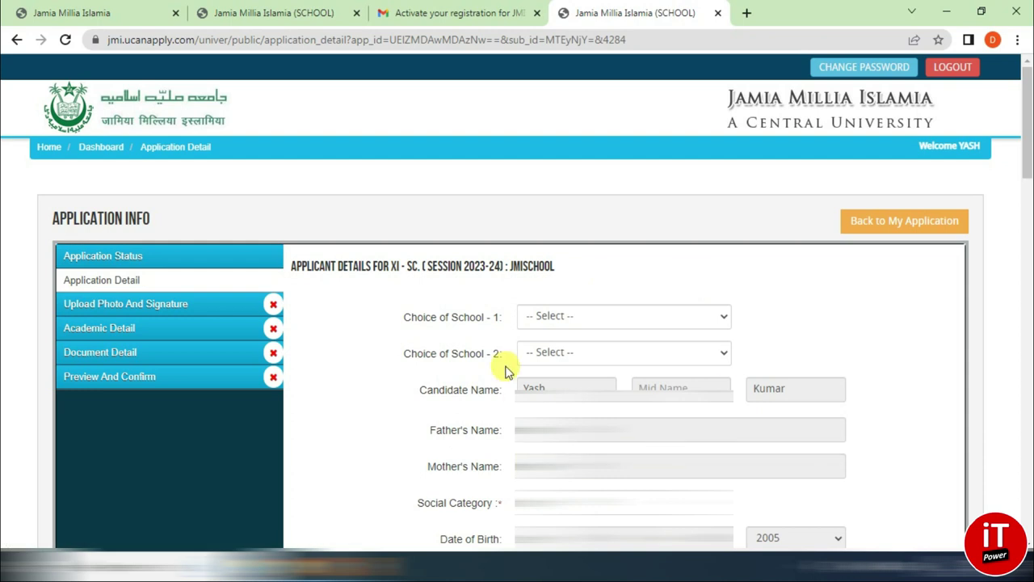
{"action": "scroll", "coordinate": [703, 338], "scroll_direction": "down", "scroll_amount": 1}
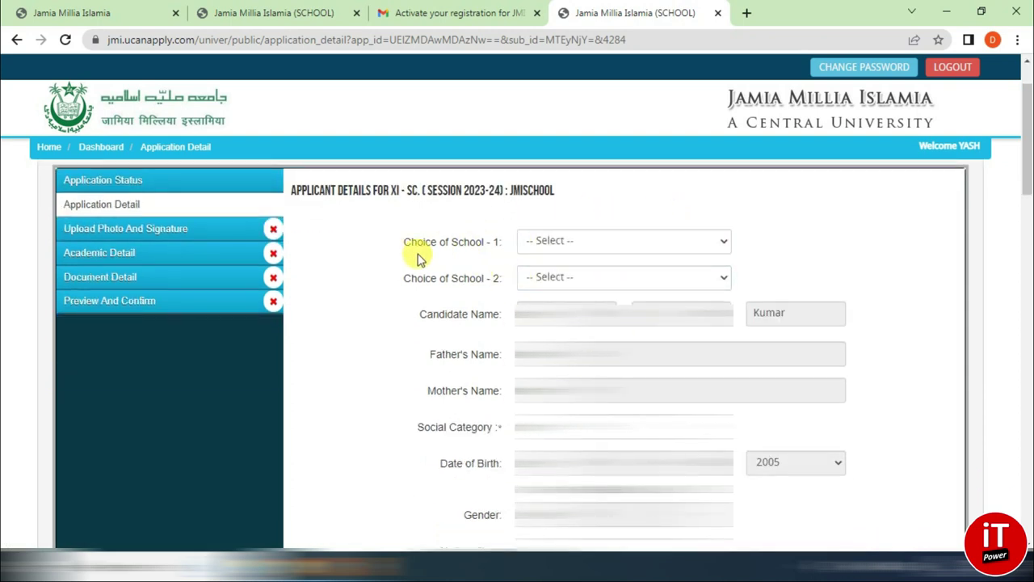
{"action": "left_click", "coordinate": [586, 245]}
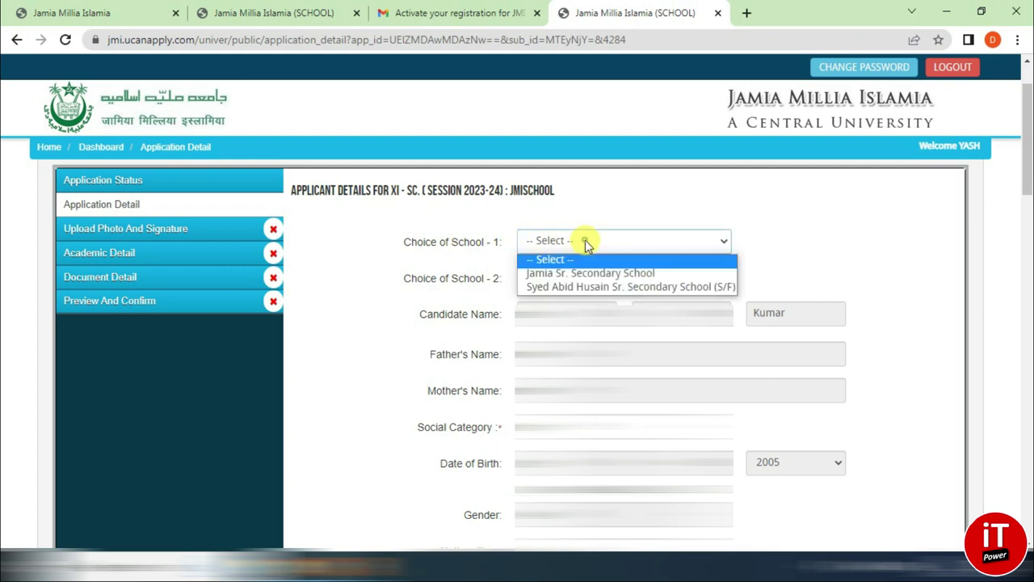
{"action": "left_click", "coordinate": [639, 273]}
{"action": "left_click", "coordinate": [614, 278]}
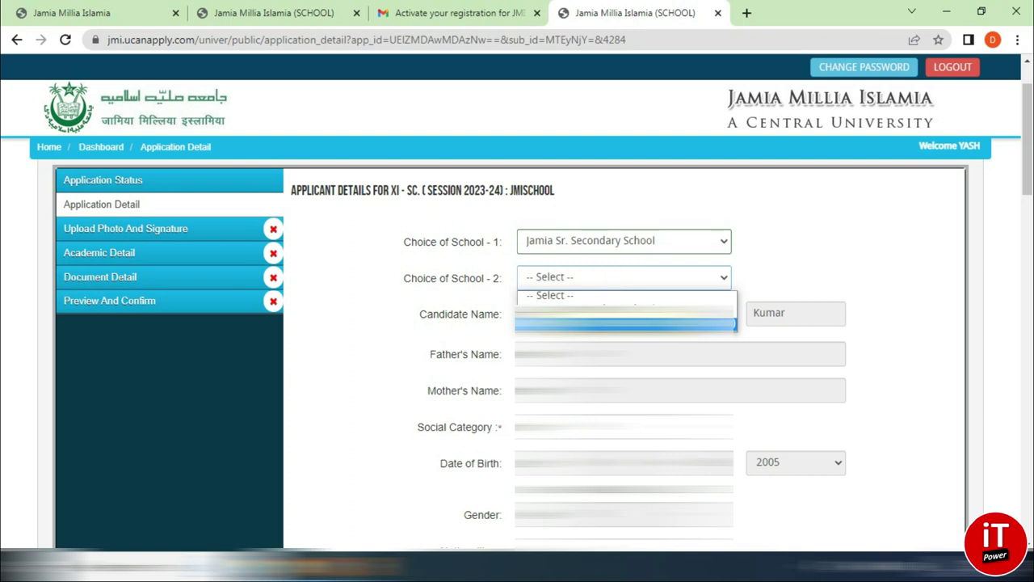
{"action": "left_click", "coordinate": [626, 323]}
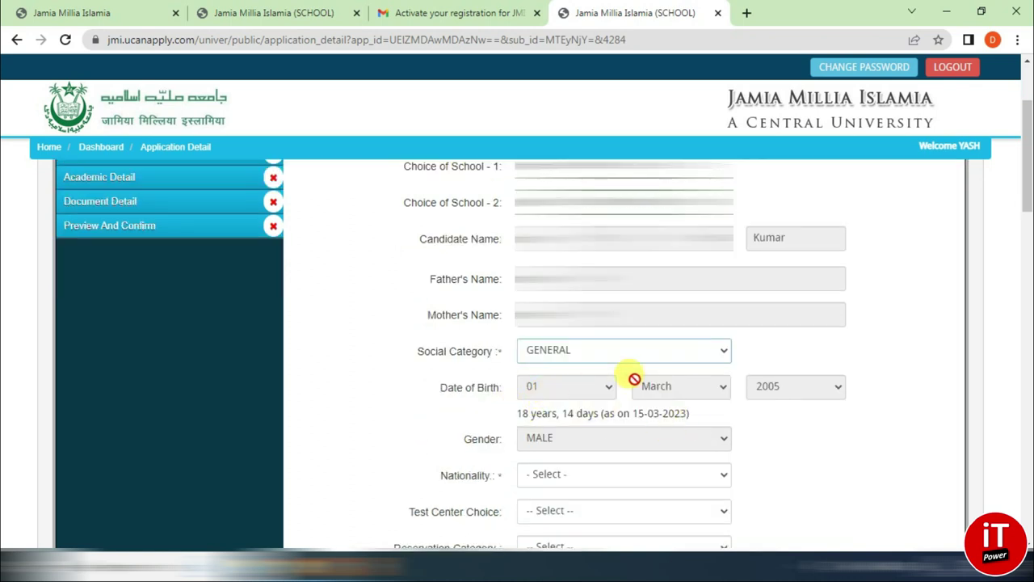
Step: Set the nationality to Indian and the test center choice to Delhi
{"action": "scroll", "coordinate": [634, 373], "scroll_direction": "down", "scroll_amount": 1}
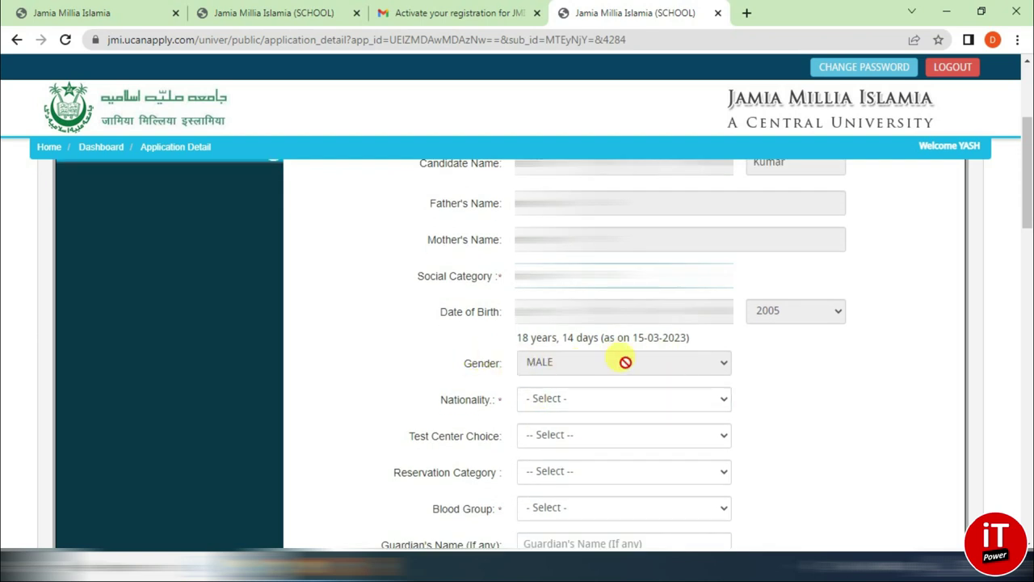
{"action": "left_click", "coordinate": [631, 399]}
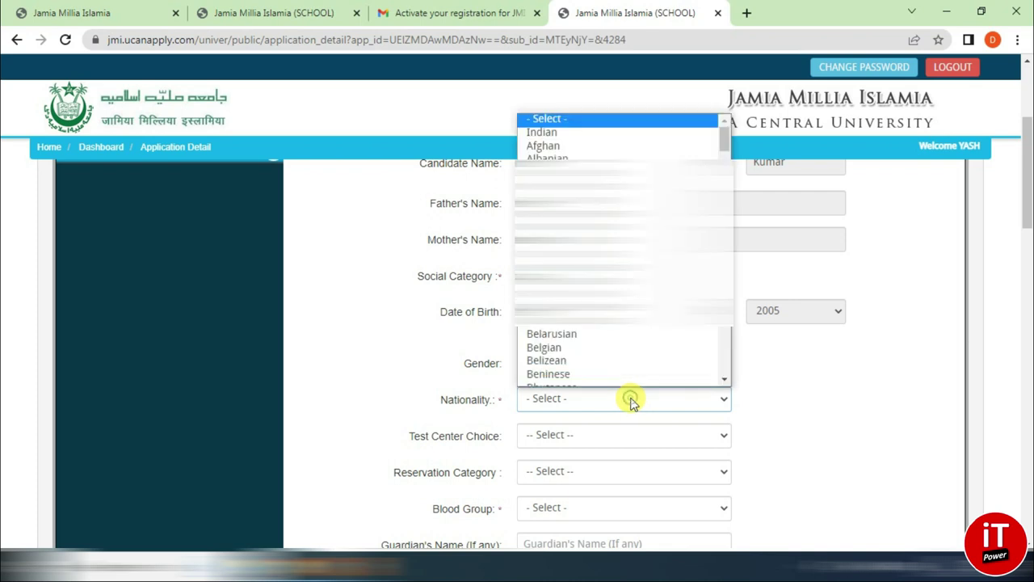
{"action": "key", "text": "Down"}
{"action": "key", "text": "Return"}
{"action": "left_click", "coordinate": [558, 437]}
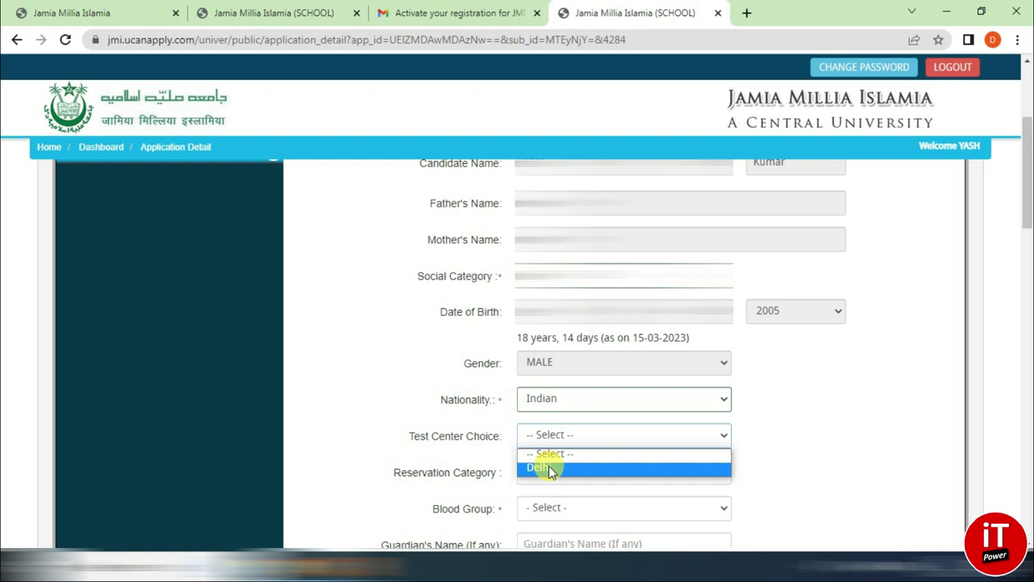
{"action": "left_click", "coordinate": [549, 466]}
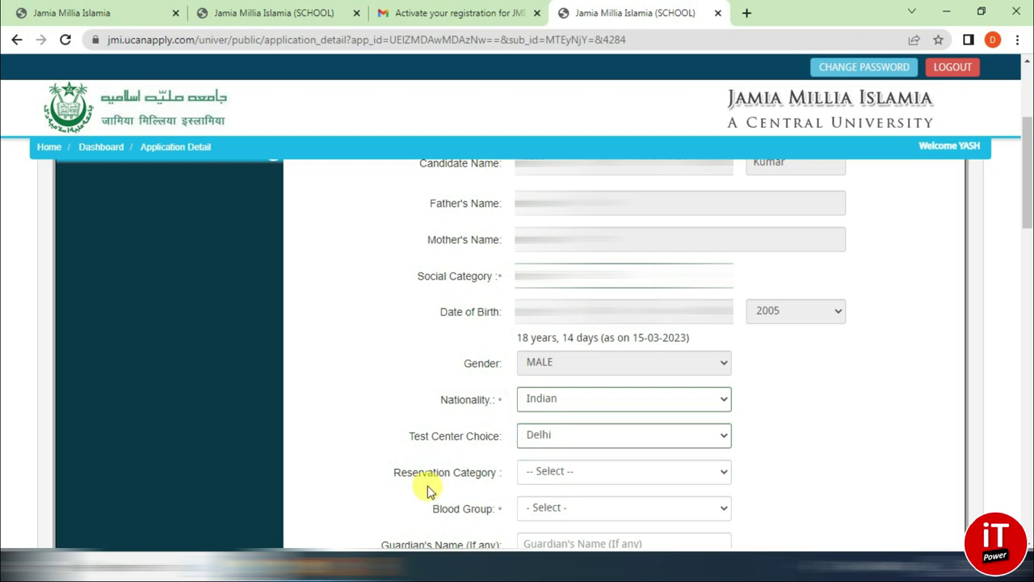
Step: Set the reservation category to General and the blood group to NOT KNOWN
{"action": "left_click", "coordinate": [576, 478]}
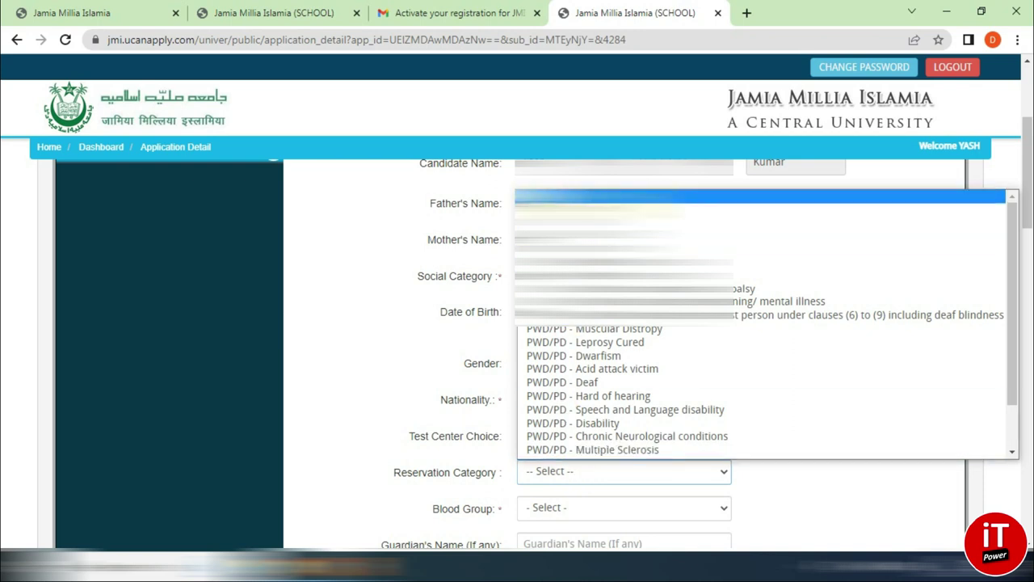
{"action": "left_click", "coordinate": [565, 210]}
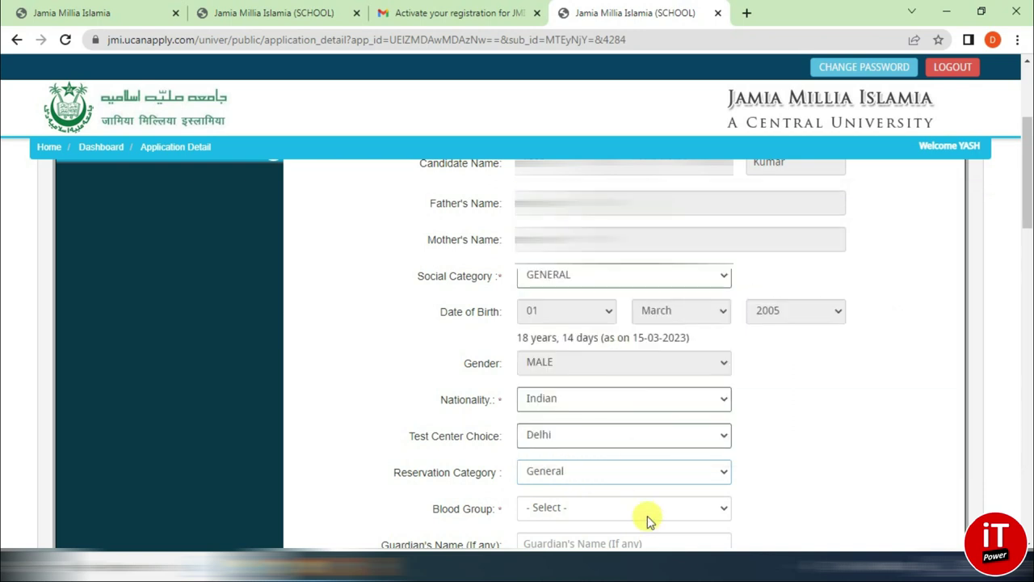
{"action": "scroll", "coordinate": [638, 501], "scroll_direction": "down", "scroll_amount": 1}
{"action": "left_click", "coordinate": [595, 437]}
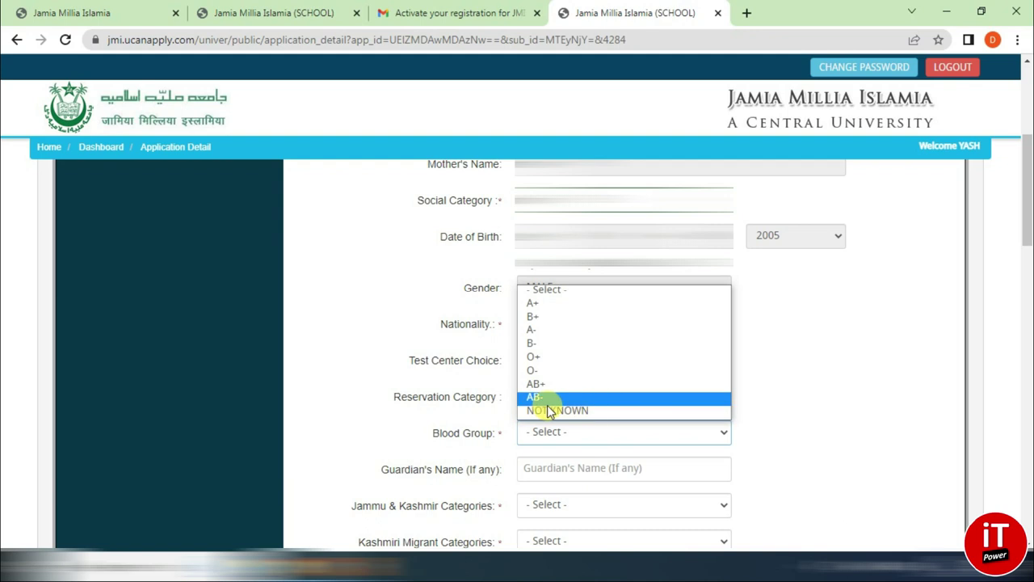
{"action": "left_click", "coordinate": [590, 411]}
{"action": "scroll", "coordinate": [425, 423], "scroll_direction": "down", "scroll_amount": 1}
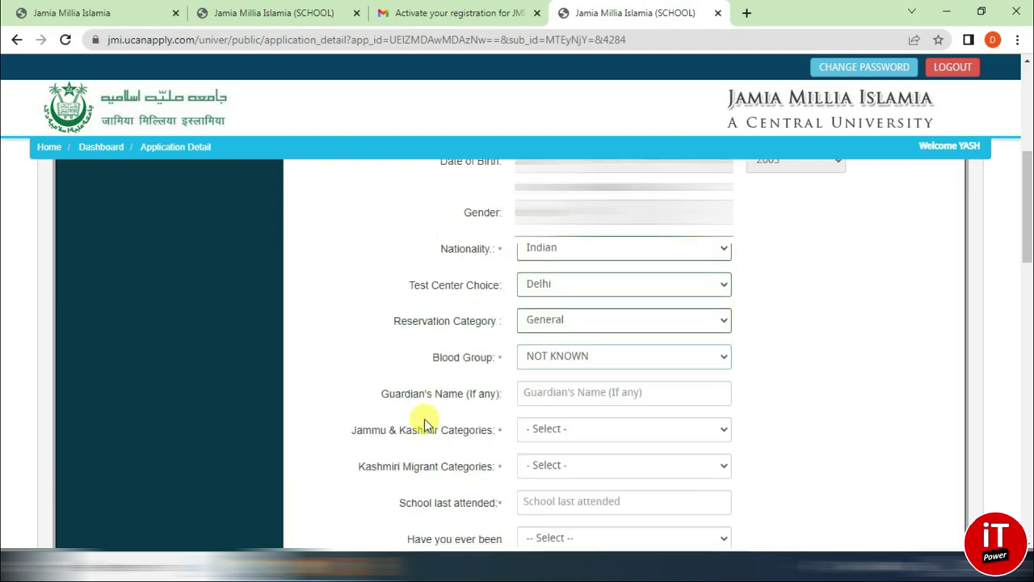
Step: Answer No for the Jammu & Kashmir and Kashmiri Migrant categories and enter "APS Aligarh" as the school last attended
{"action": "left_click", "coordinate": [575, 404]}
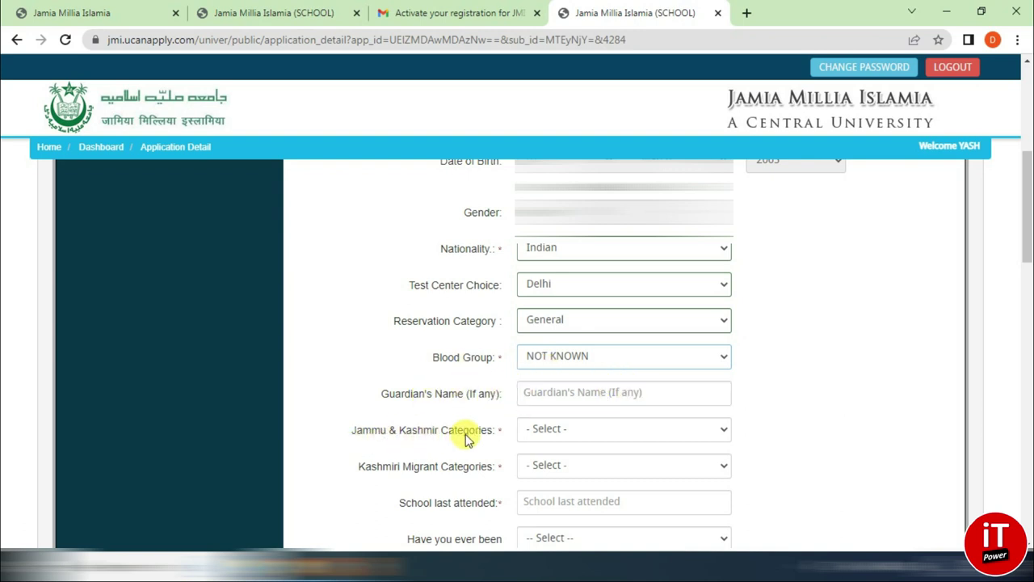
{"action": "left_click", "coordinate": [572, 430]}
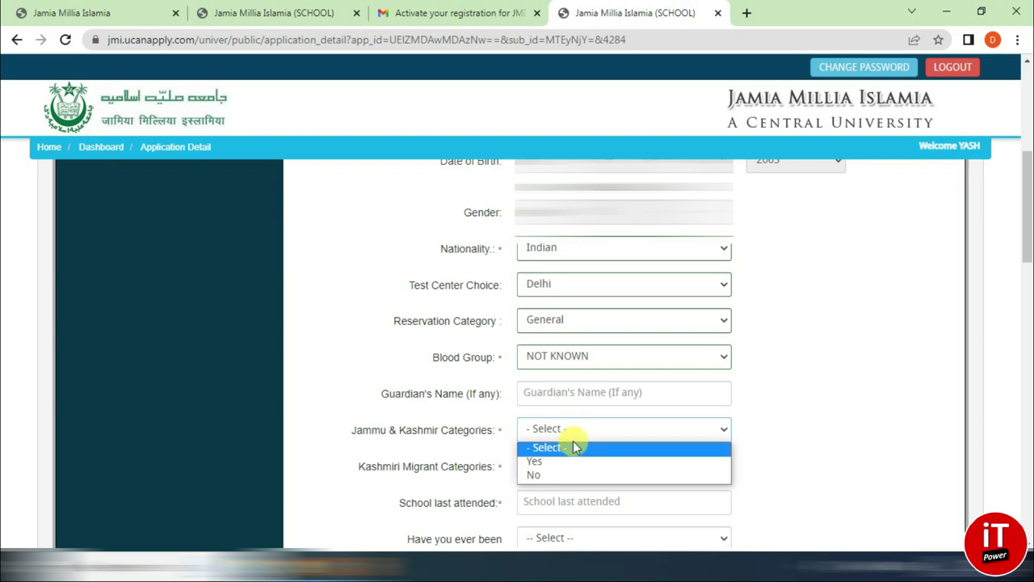
{"action": "left_click", "coordinate": [537, 474]}
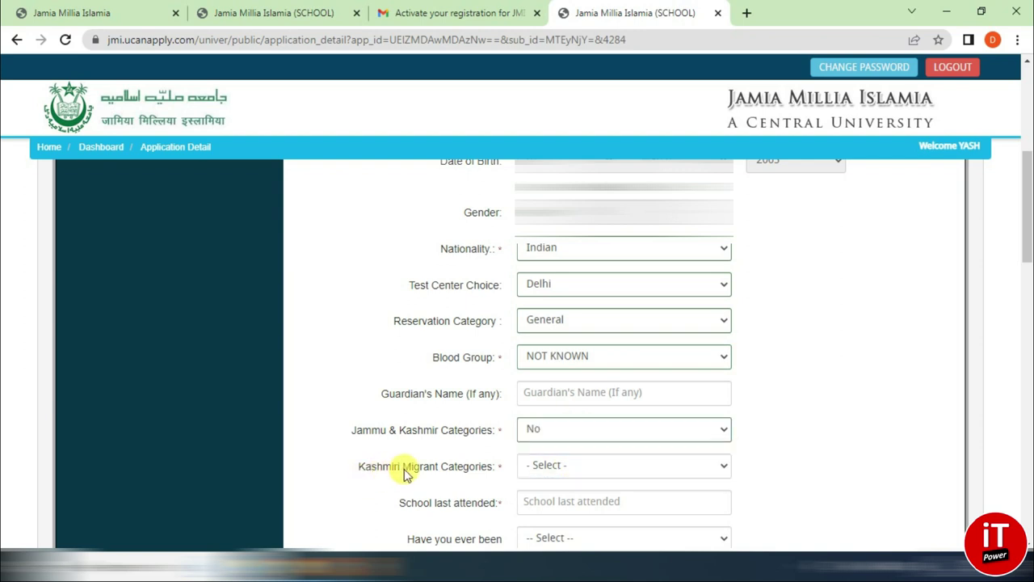
{"action": "left_click", "coordinate": [554, 467]}
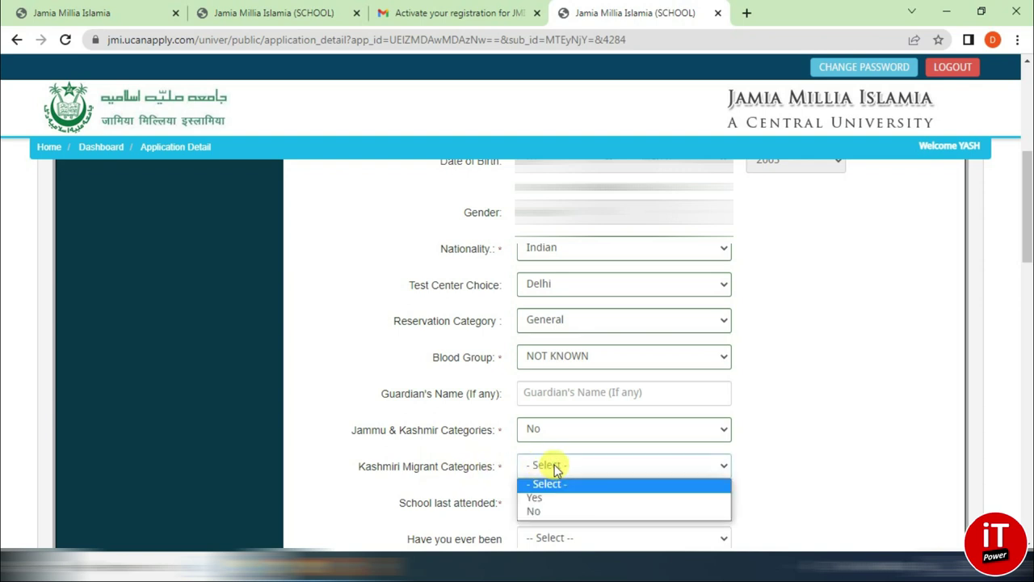
{"action": "left_click", "coordinate": [546, 510]}
{"action": "scroll", "coordinate": [423, 429], "scroll_direction": "down", "scroll_amount": 1}
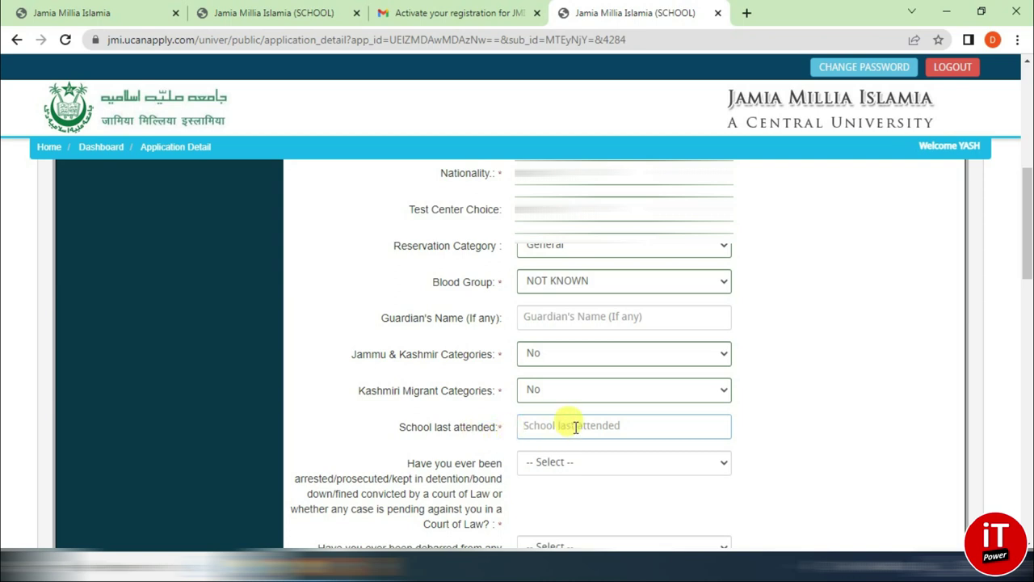
{"action": "type", "text": "APS Aligarh"}
Step: Answer No to the questions on arrest or court cases, exam debarment or rustication, and pending vigilance/disciplinary cases
{"action": "scroll", "coordinate": [576, 428], "scroll_direction": "down", "scroll_amount": 1}
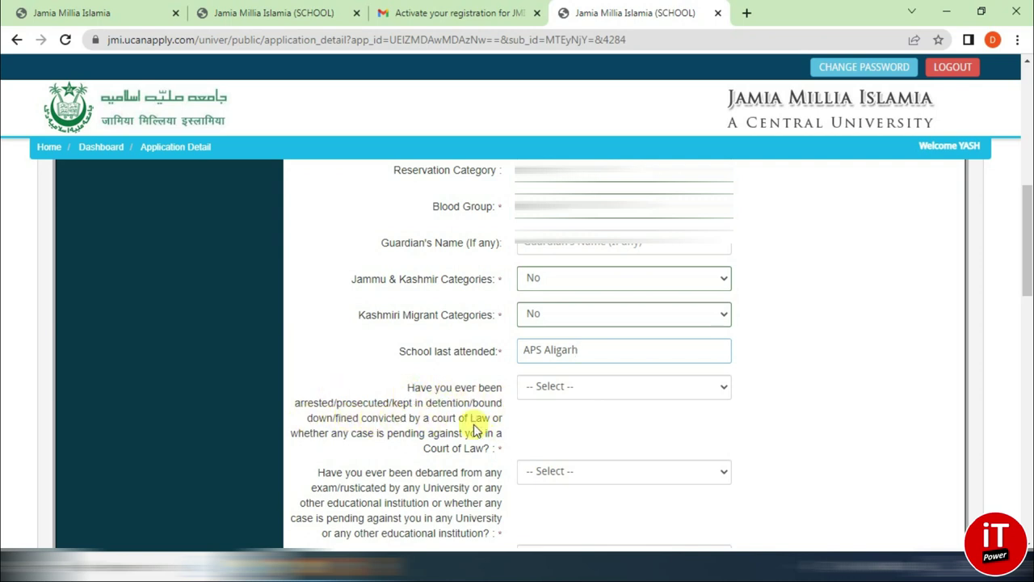
{"action": "left_click", "coordinate": [552, 388]}
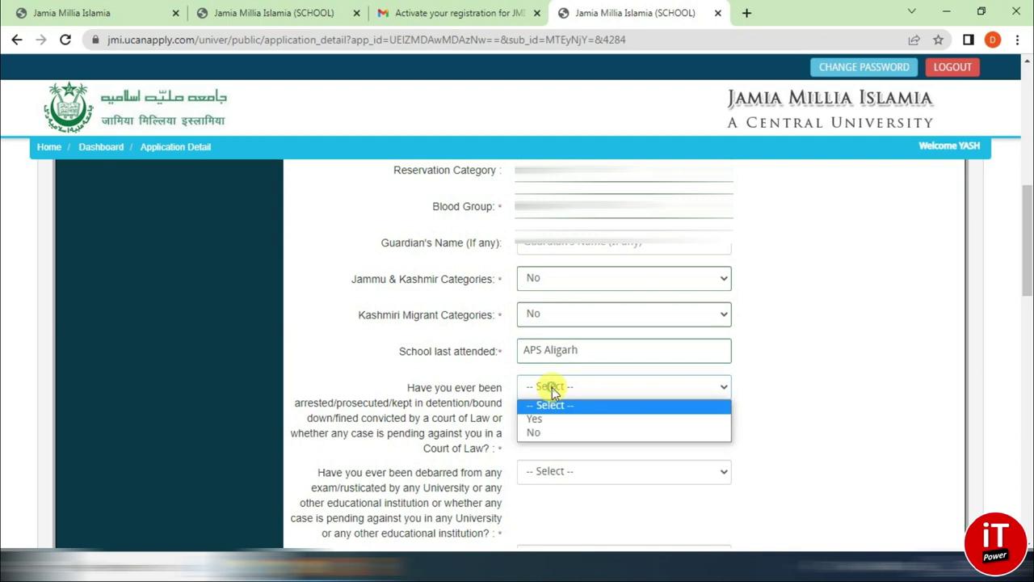
{"action": "left_click", "coordinate": [564, 434]}
{"action": "scroll", "coordinate": [550, 472], "scroll_direction": "down", "scroll_amount": 1}
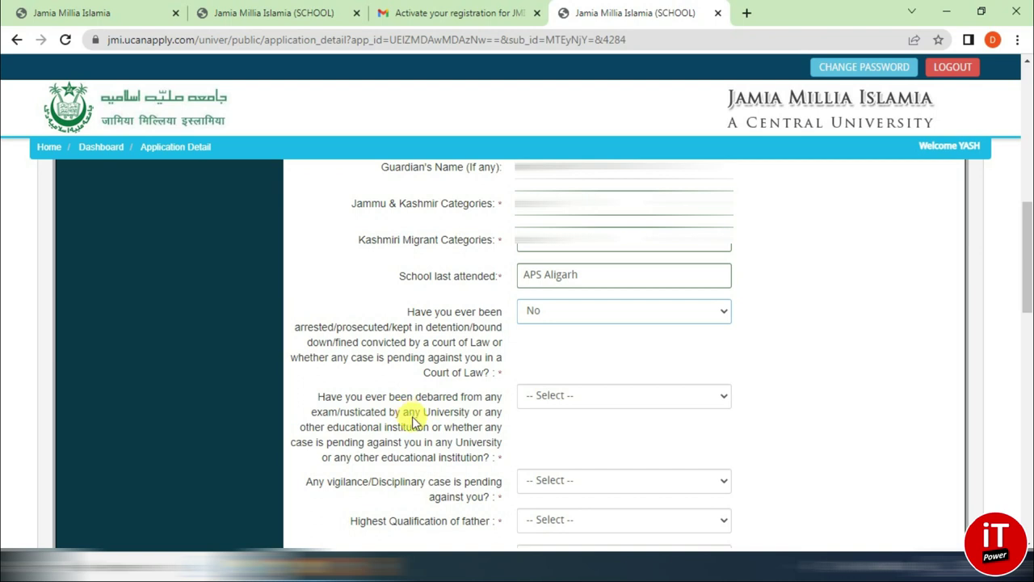
{"action": "left_click", "coordinate": [592, 395]}
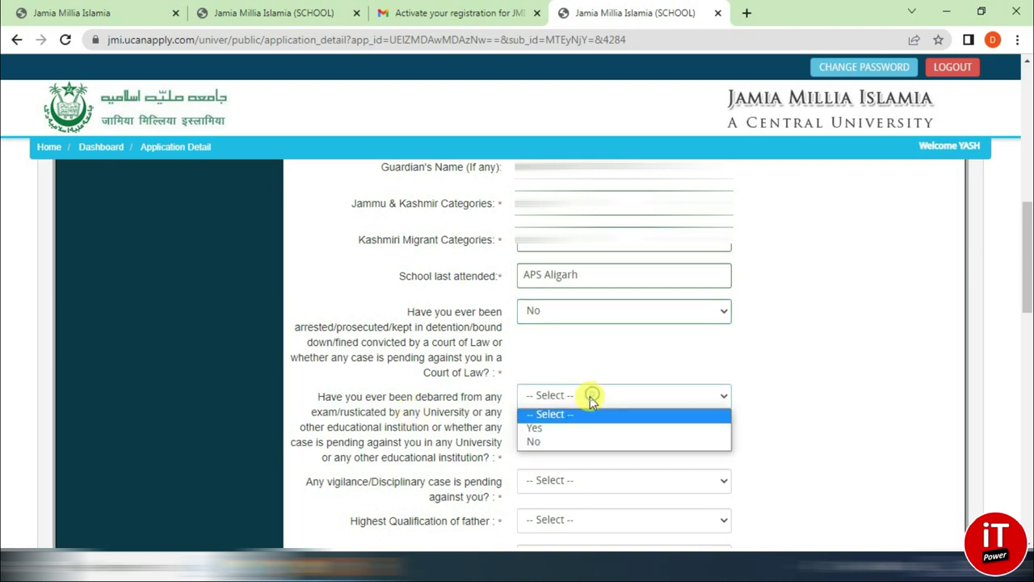
{"action": "left_click", "coordinate": [573, 440]}
{"action": "scroll", "coordinate": [353, 398], "scroll_direction": "down", "scroll_amount": 1}
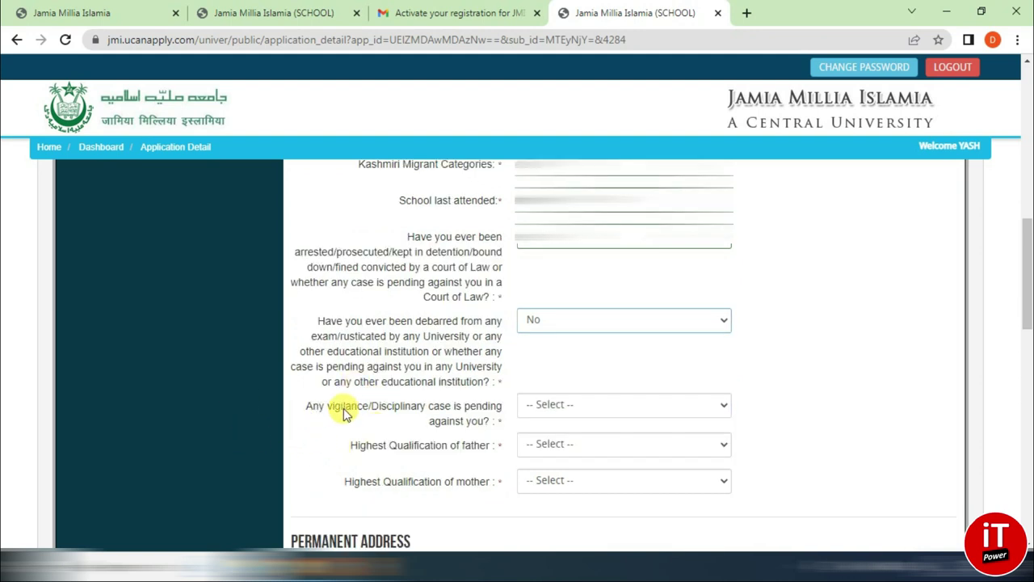
{"action": "left_click", "coordinate": [576, 412]}
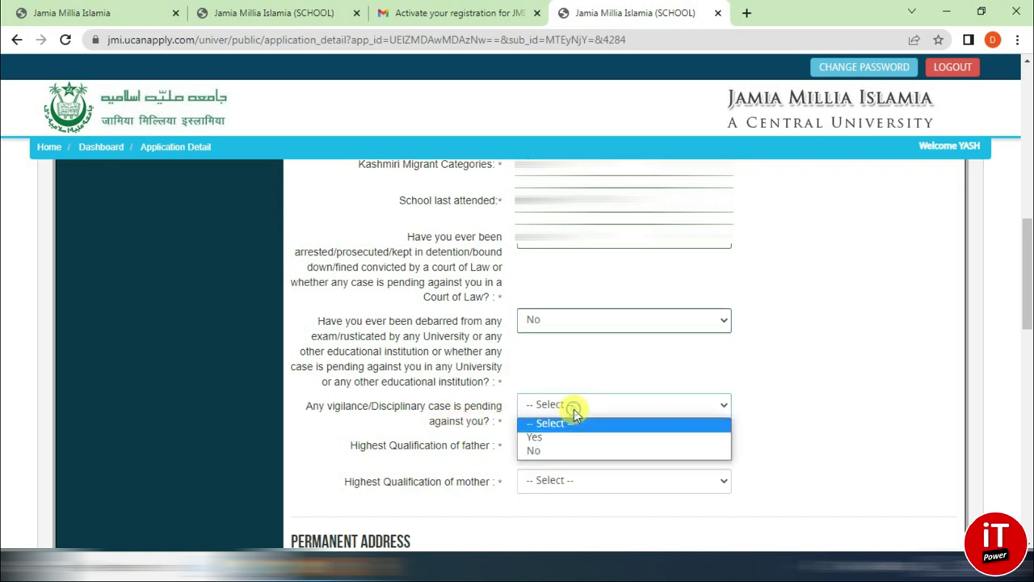
{"action": "left_click", "coordinate": [549, 451]}
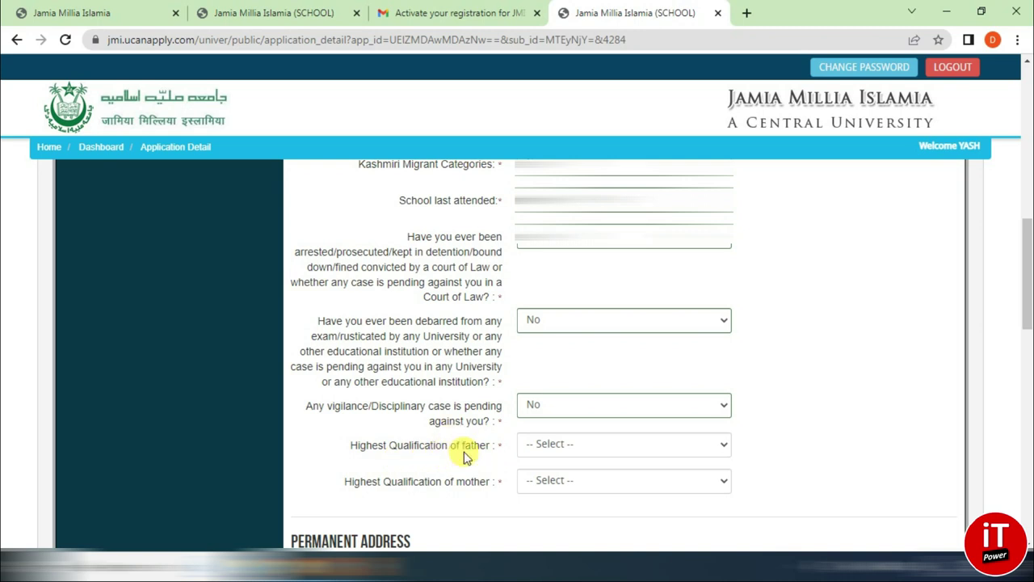
Step: Set the father's highest qualification to 12th and the mother's highest qualification to 10th
{"action": "left_click", "coordinate": [606, 451]}
{"action": "left_click", "coordinate": [557, 382]}
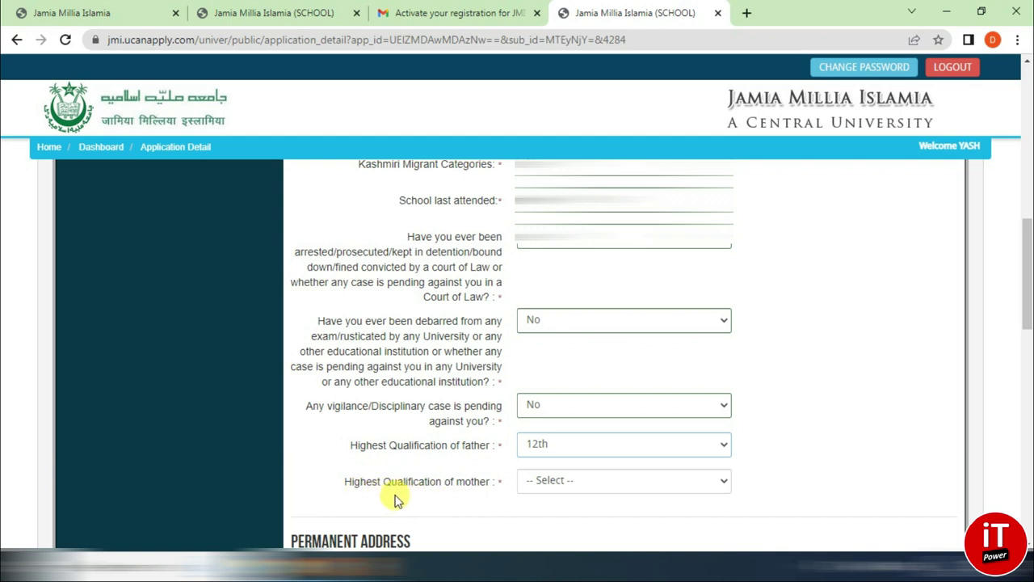
{"action": "left_click", "coordinate": [563, 481]}
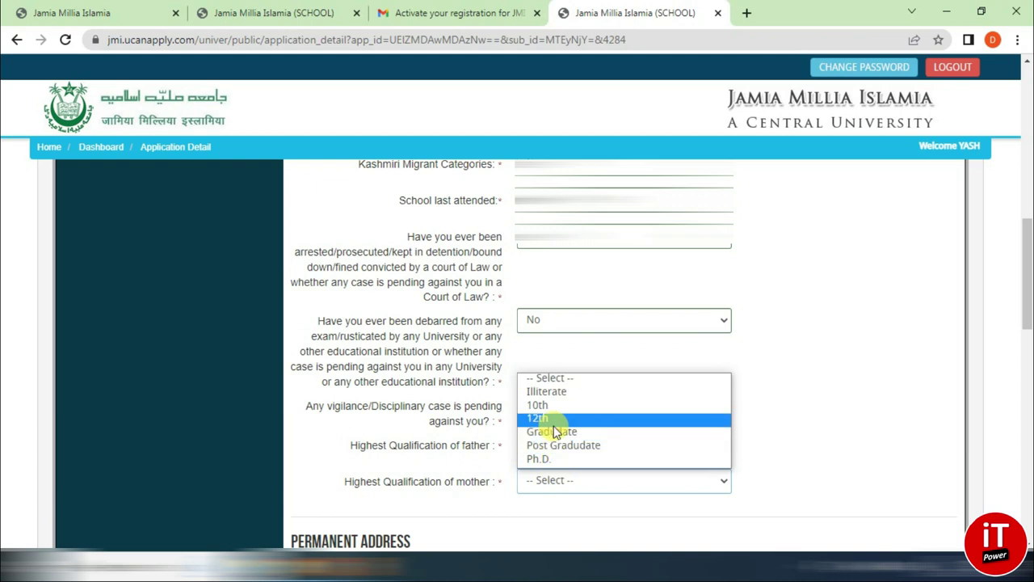
{"action": "left_click", "coordinate": [551, 406]}
Step: Fill in the permanent address fields, from house number to postal PIN, and enter the parent/guardian mobile number
{"action": "scroll", "coordinate": [552, 387], "scroll_direction": "down", "scroll_amount": 4}
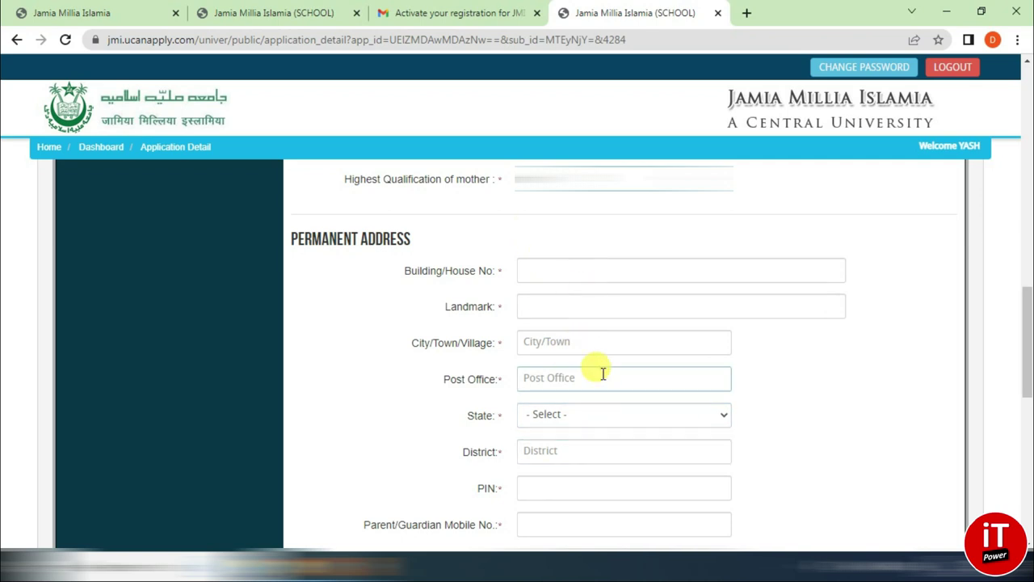
{"action": "scroll", "coordinate": [602, 374], "scroll_direction": "down", "scroll_amount": 1}
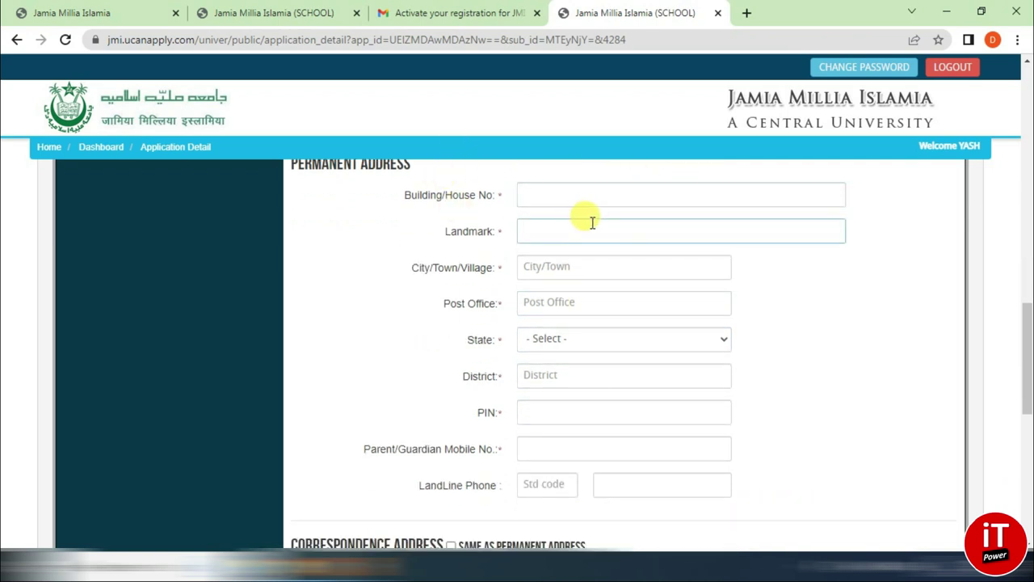
{"action": "left_click", "coordinate": [536, 268]}
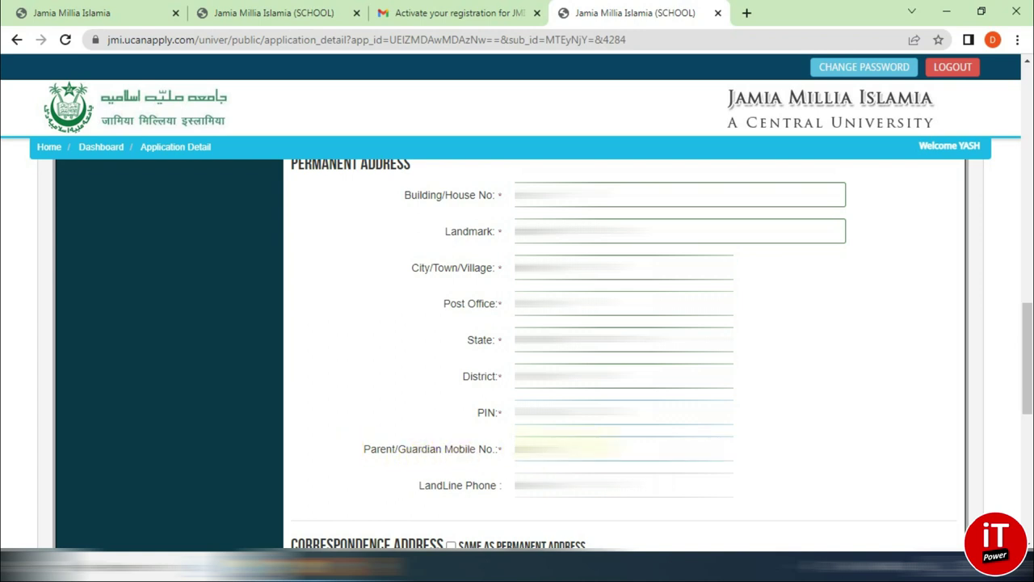
{"action": "scroll", "coordinate": [566, 447], "scroll_direction": "up", "scroll_amount": 1}
Step: Mark the correspondence address as the same as the permanent address, save the application details and proceed to photo and signature upload
{"action": "scroll", "coordinate": [365, 257], "scroll_direction": "down", "scroll_amount": 4}
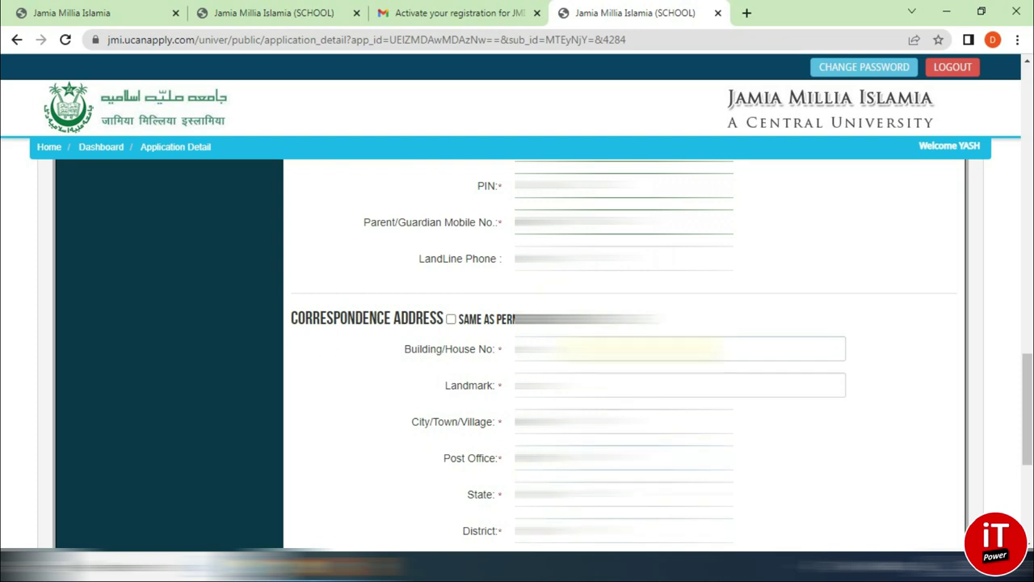
{"action": "left_click", "coordinate": [450, 319]}
{"action": "left_click", "coordinate": [598, 385]}
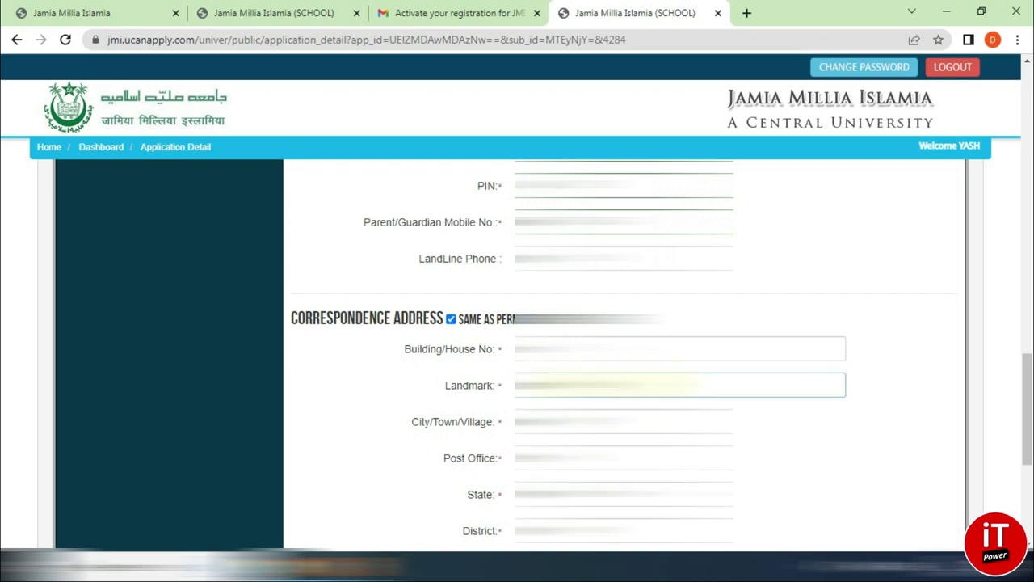
{"action": "scroll", "coordinate": [687, 381], "scroll_direction": "down", "scroll_amount": 4}
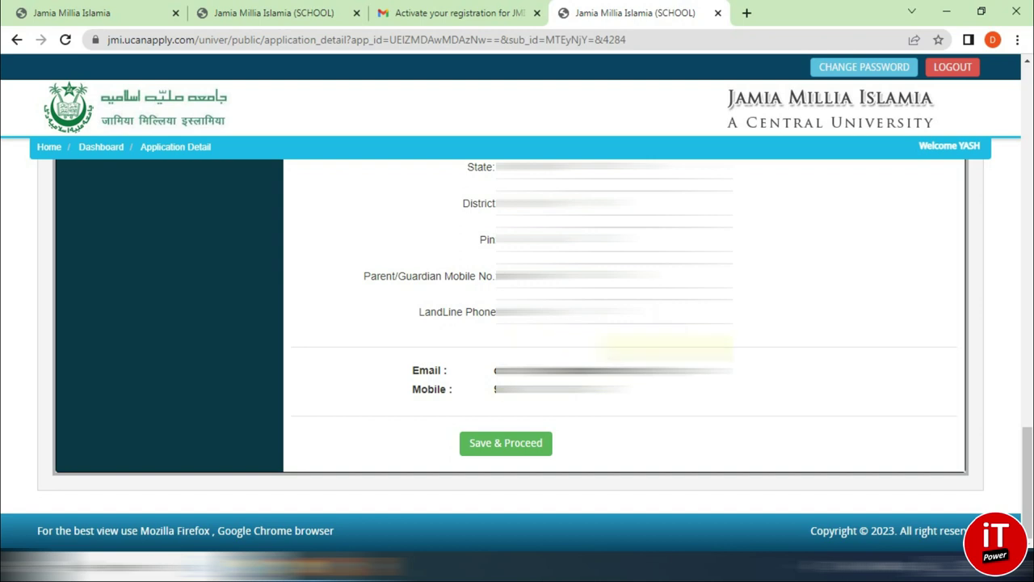
{"action": "left_click", "coordinate": [500, 449]}
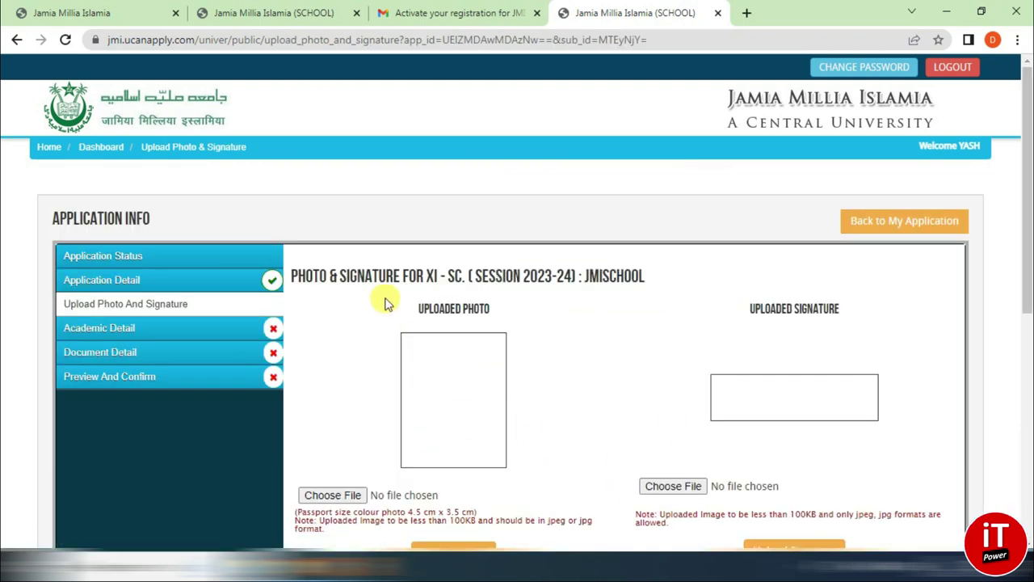
{"action": "scroll", "coordinate": [623, 296], "scroll_direction": "down", "scroll_amount": 1}
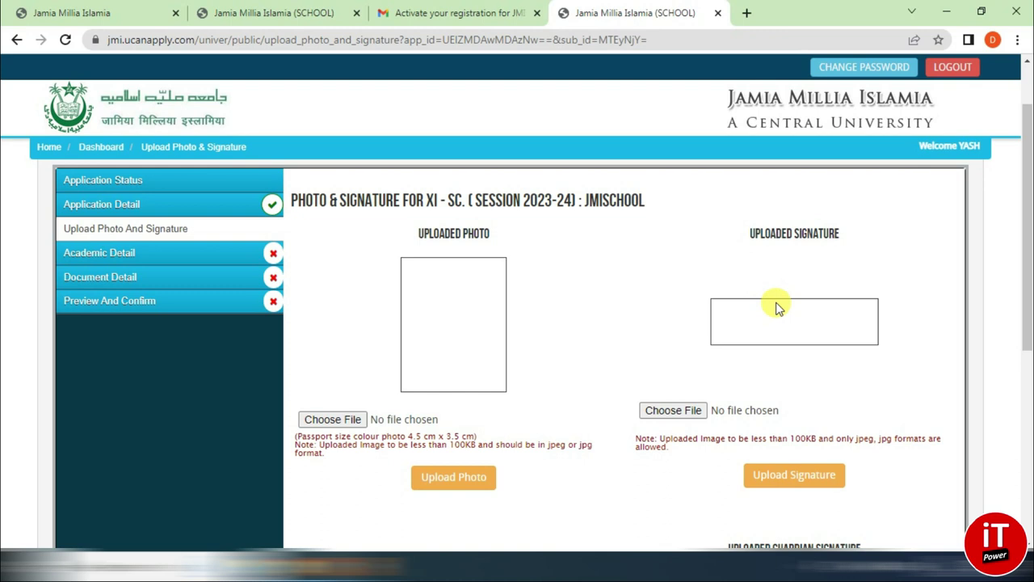
Step: Choose photo.jpg from the images folder as the applicant's photo and upload it
{"action": "scroll", "coordinate": [782, 304], "scroll_direction": "down", "scroll_amount": 2}
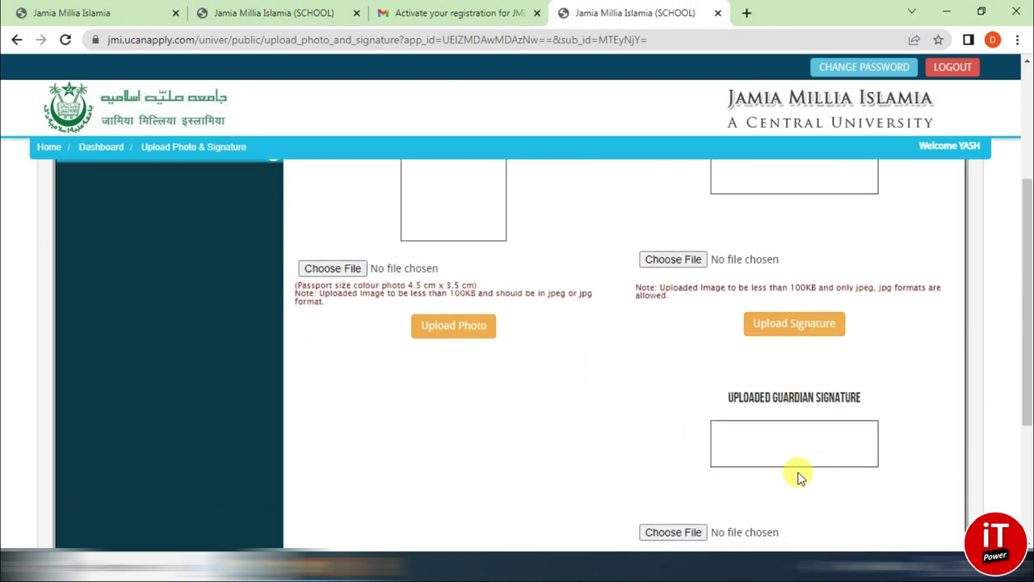
{"action": "scroll", "coordinate": [775, 416], "scroll_direction": "down", "scroll_amount": 1}
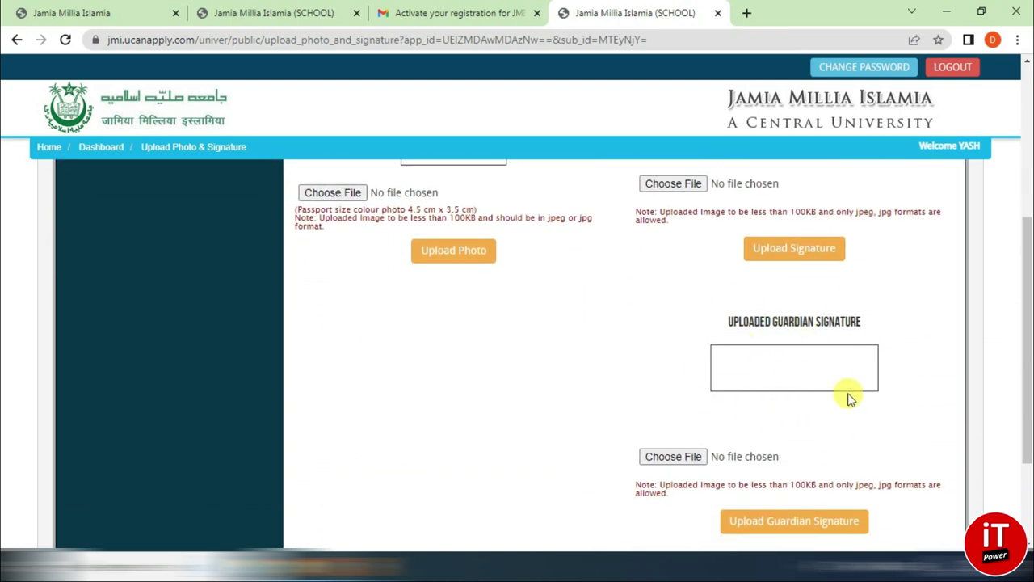
{"action": "scroll", "coordinate": [796, 366], "scroll_direction": "up", "scroll_amount": 3}
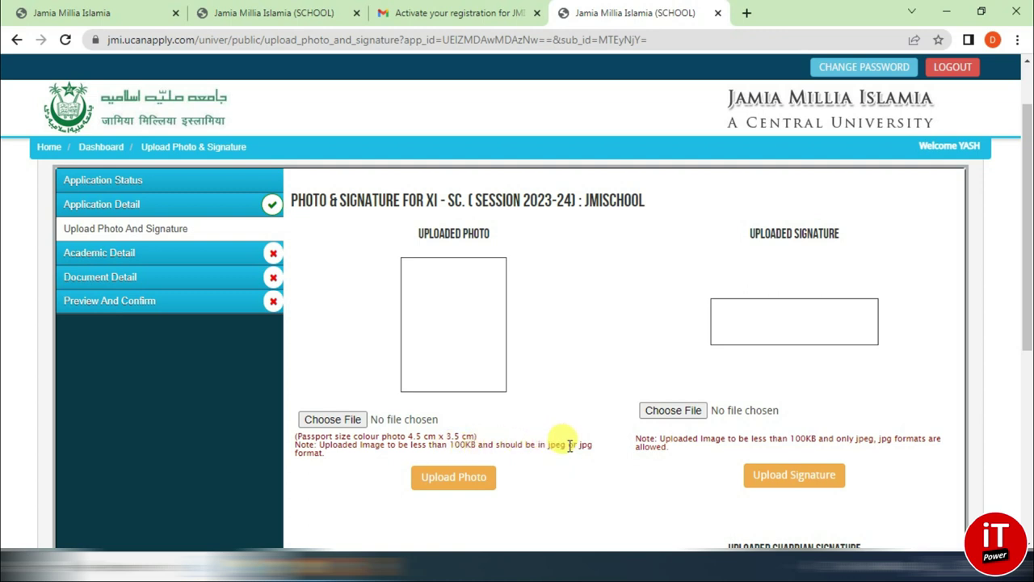
{"action": "left_click", "coordinate": [340, 420]}
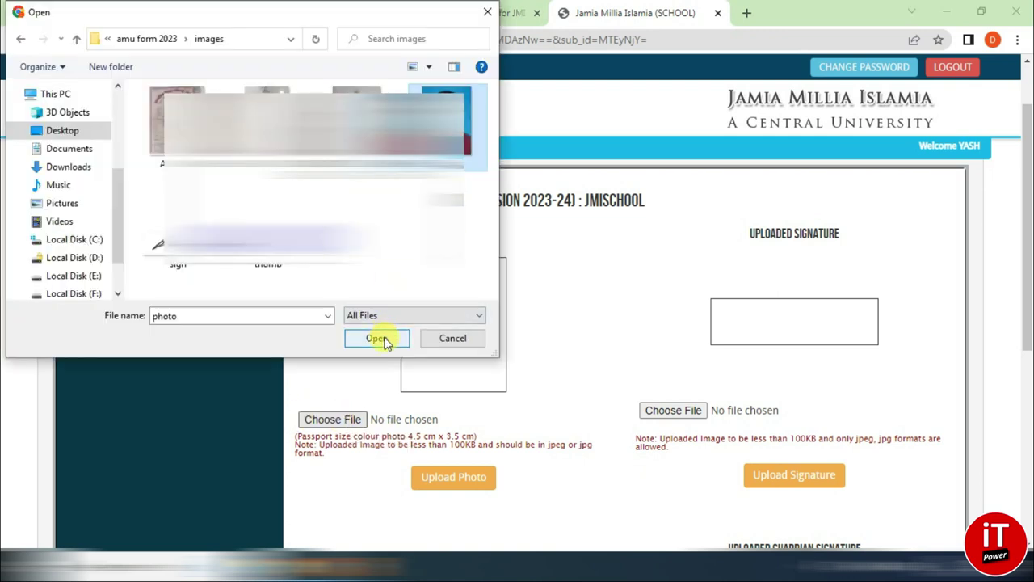
{"action": "left_click", "coordinate": [377, 339]}
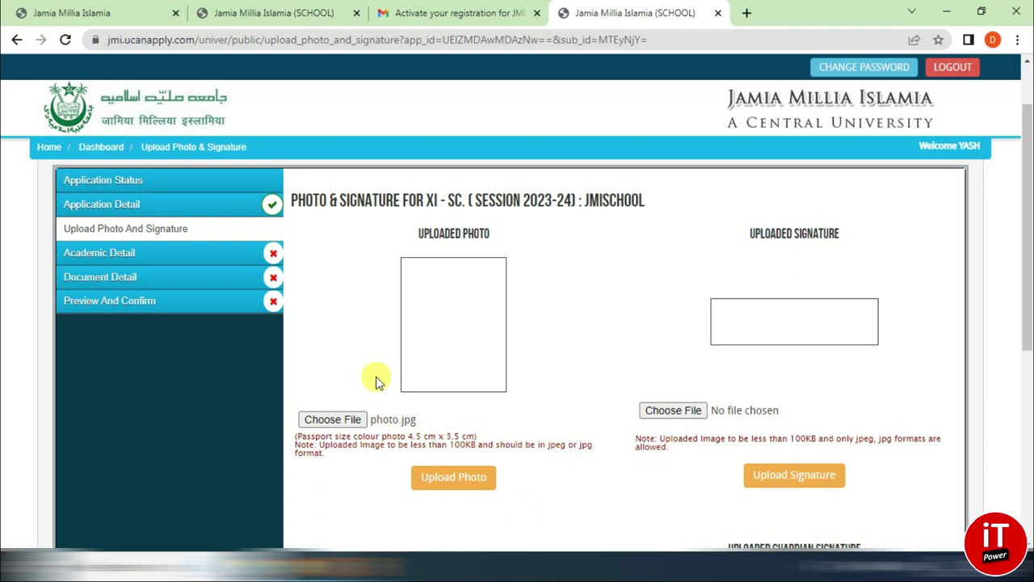
{"action": "left_click", "coordinate": [467, 490]}
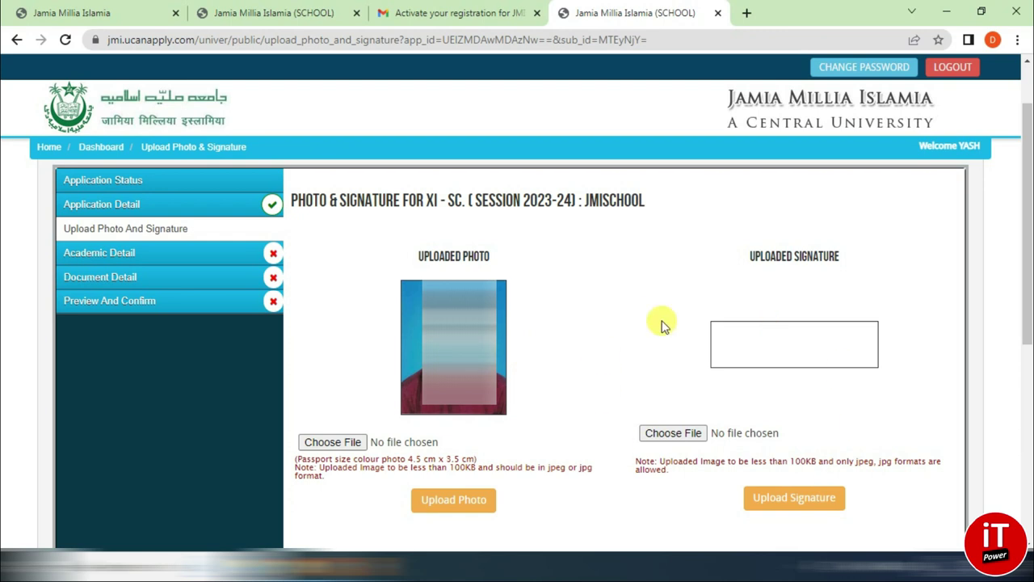
Step: Choose sign.jpg as the applicant's signature and upload it
{"action": "left_click", "coordinate": [691, 438]}
{"action": "left_click", "coordinate": [178, 230]}
{"action": "left_click", "coordinate": [377, 339]}
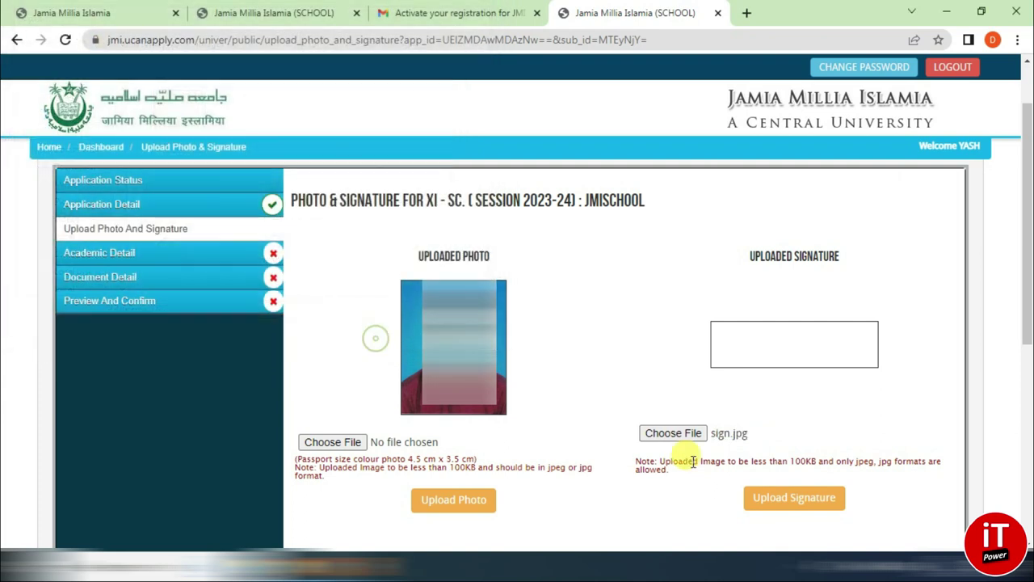
{"action": "left_click", "coordinate": [787, 501]}
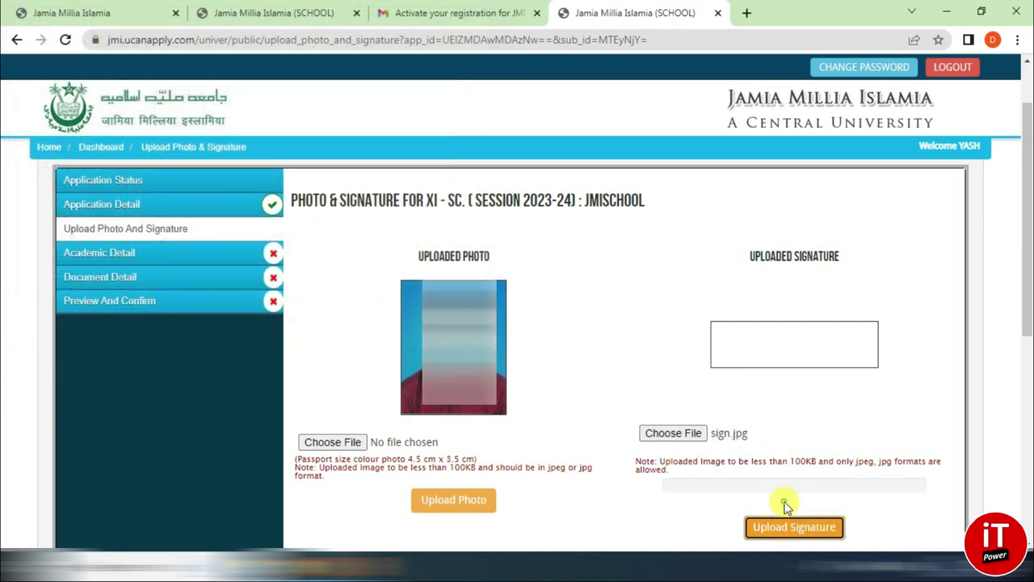
Step: Select sign.jpg for the guardian signature and upload it
{"action": "scroll", "coordinate": [808, 436], "scroll_direction": "down", "scroll_amount": 3}
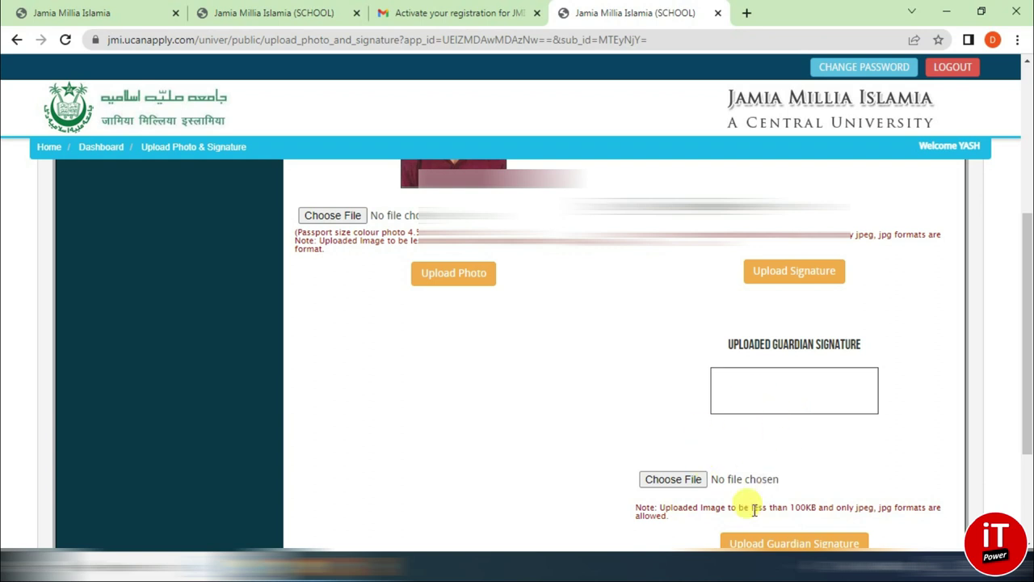
{"action": "left_click", "coordinate": [666, 480]}
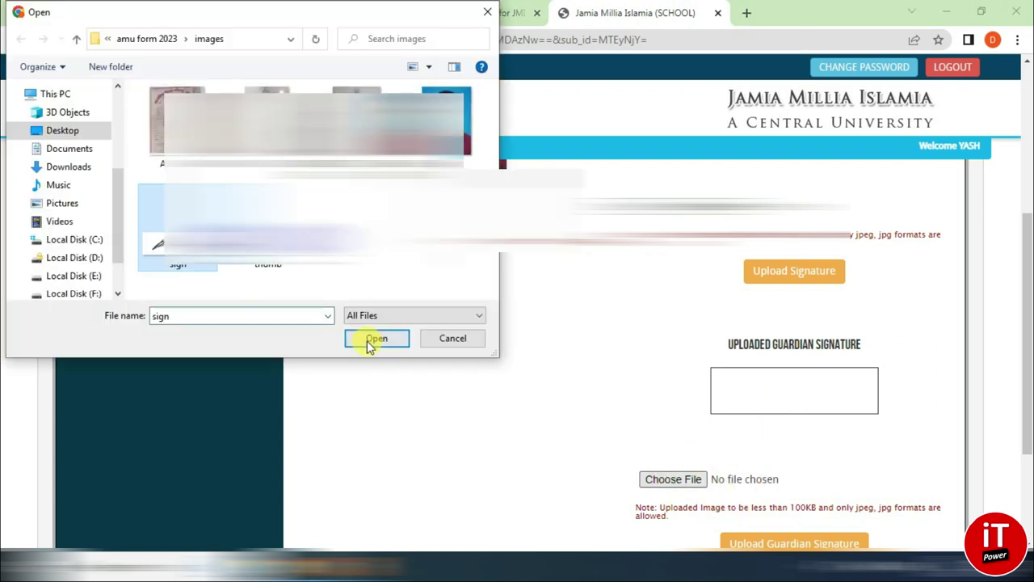
{"action": "left_click", "coordinate": [369, 339]}
{"action": "scroll", "coordinate": [734, 471], "scroll_direction": "down", "scroll_amount": 1}
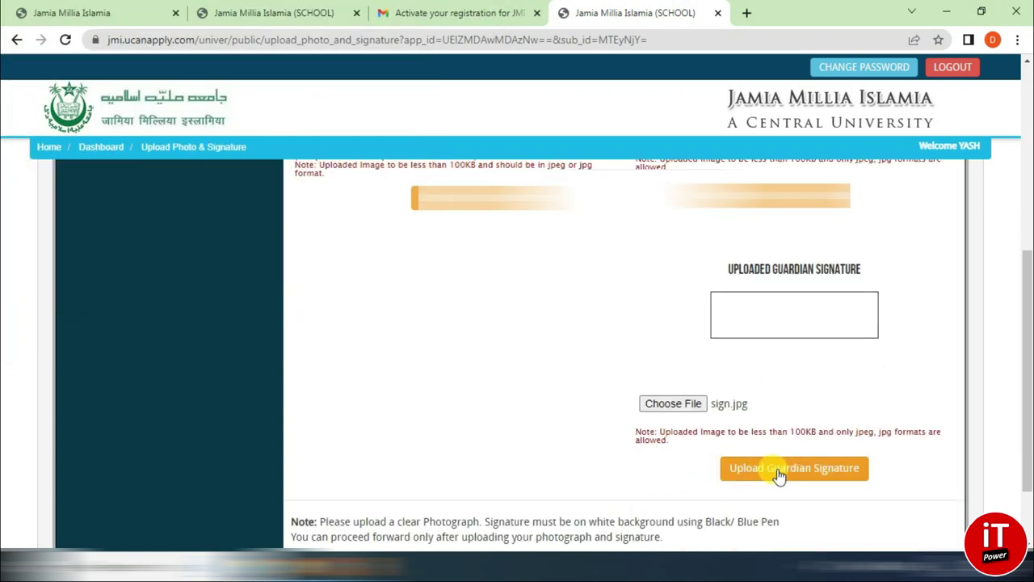
{"action": "left_click", "coordinate": [813, 476]}
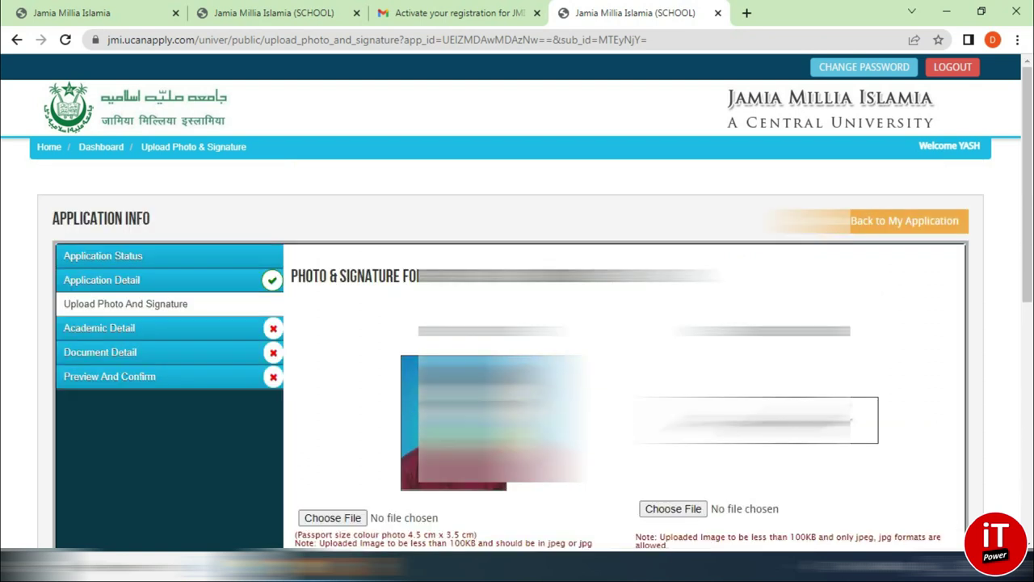
Step: Save the uploaded photo and signatures and proceed to the academic details
{"action": "scroll", "coordinate": [517, 347], "scroll_direction": "down", "scroll_amount": 4}
{"action": "scroll", "coordinate": [662, 355], "scroll_direction": "down", "scroll_amount": 1}
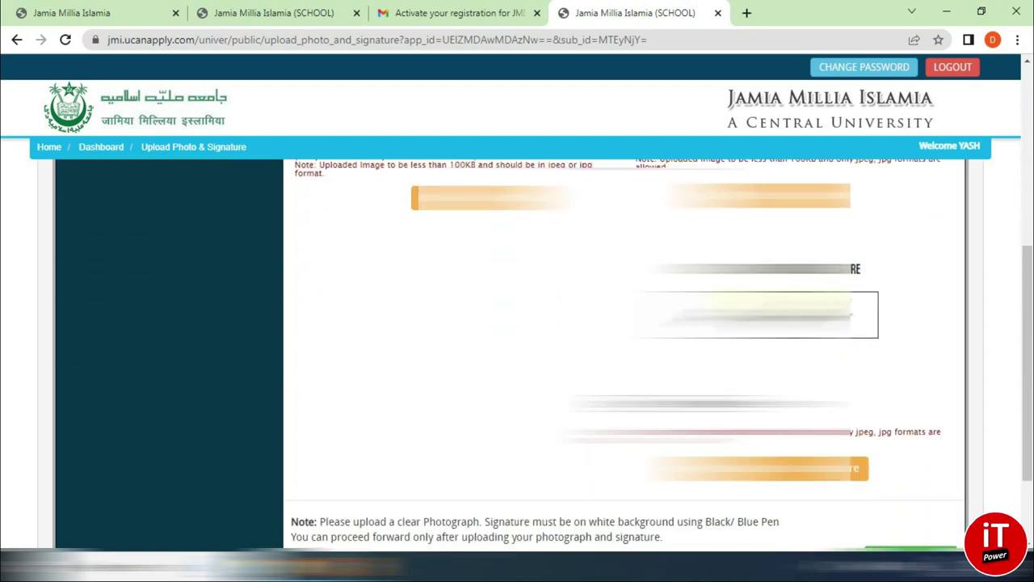
{"action": "scroll", "coordinate": [670, 383], "scroll_direction": "down", "scroll_amount": 2}
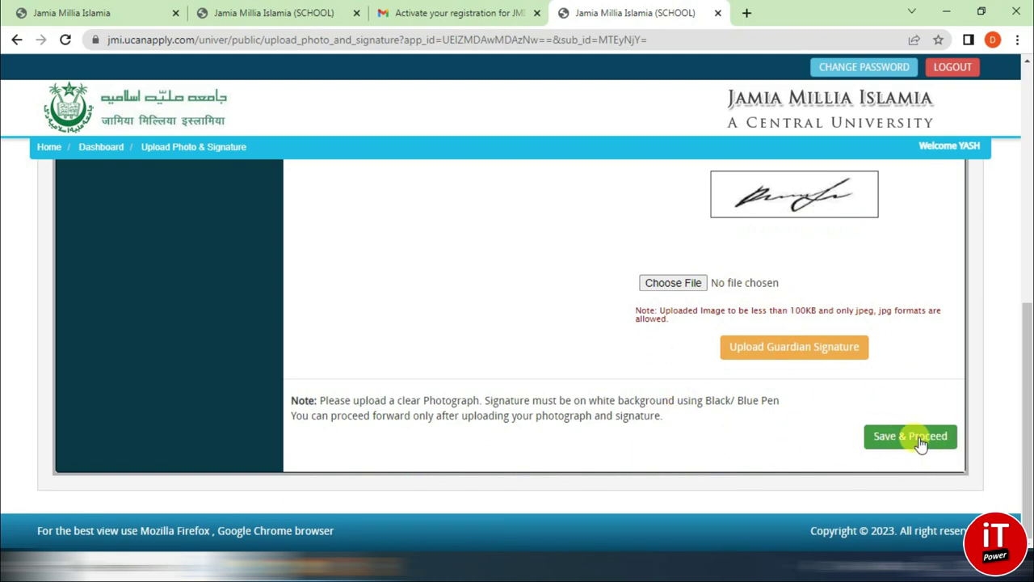
{"action": "left_click", "coordinate": [919, 440]}
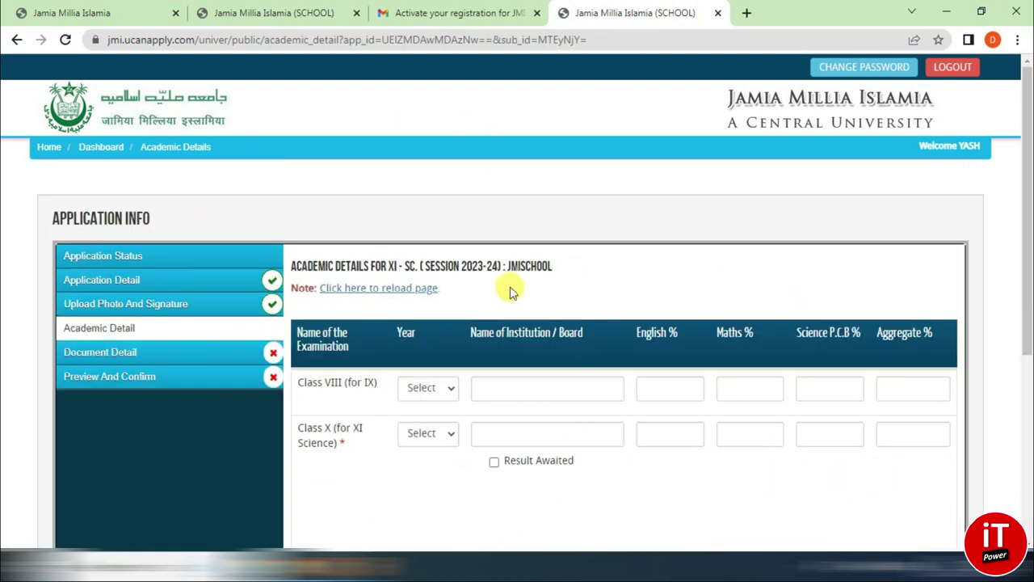
Step: In the Class X (for XI Science) row, set the year to 2023 and the institution/board to CBSE Delhi
{"action": "scroll", "coordinate": [538, 316], "scroll_direction": "down", "scroll_amount": 1}
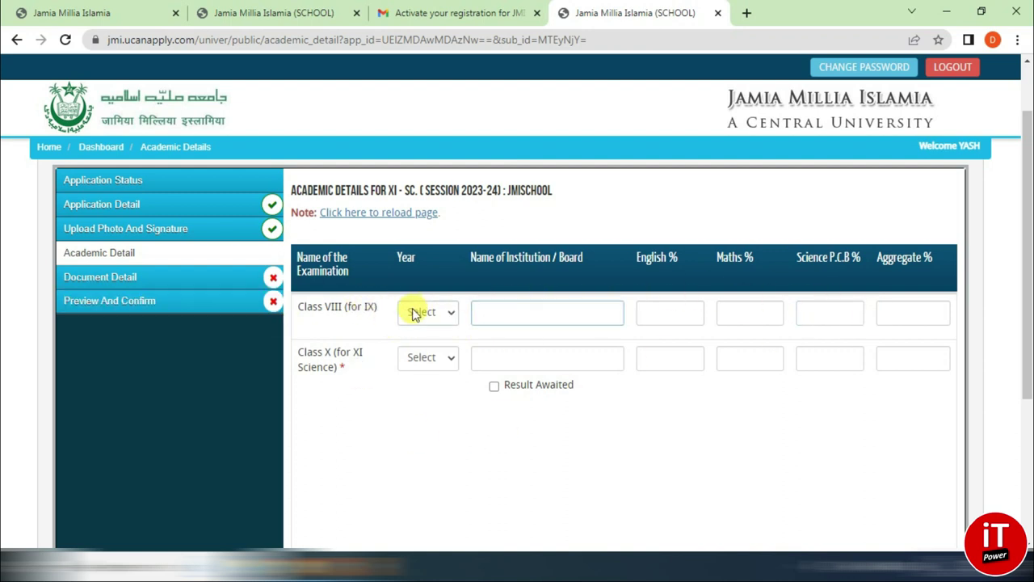
{"action": "left_click", "coordinate": [527, 363]}
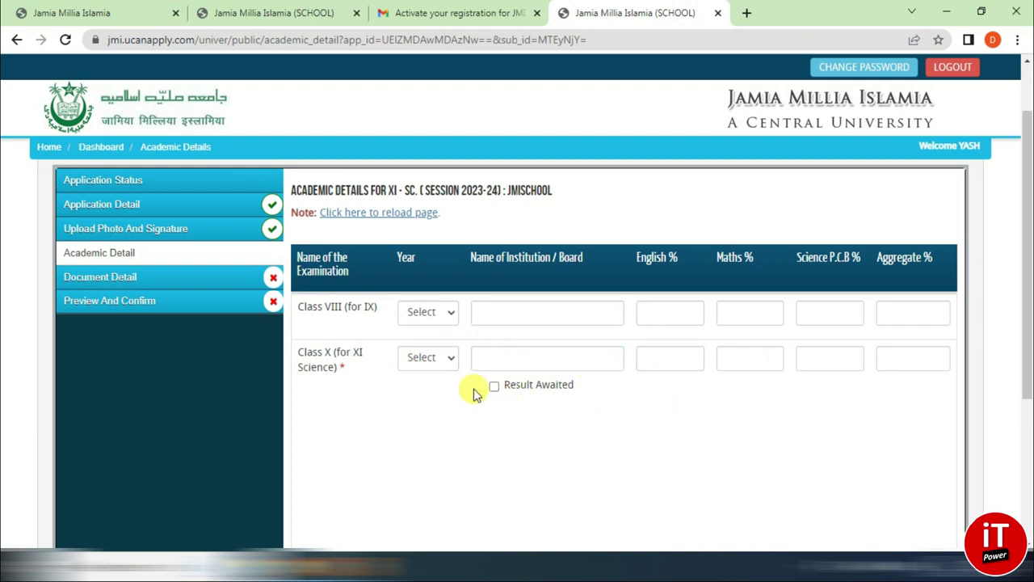
{"action": "left_click", "coordinate": [429, 361]}
{"action": "left_click", "coordinate": [428, 93]}
{"action": "scroll", "coordinate": [545, 428], "scroll_direction": "up", "scroll_amount": 1}
{"action": "left_click", "coordinate": [546, 428]}
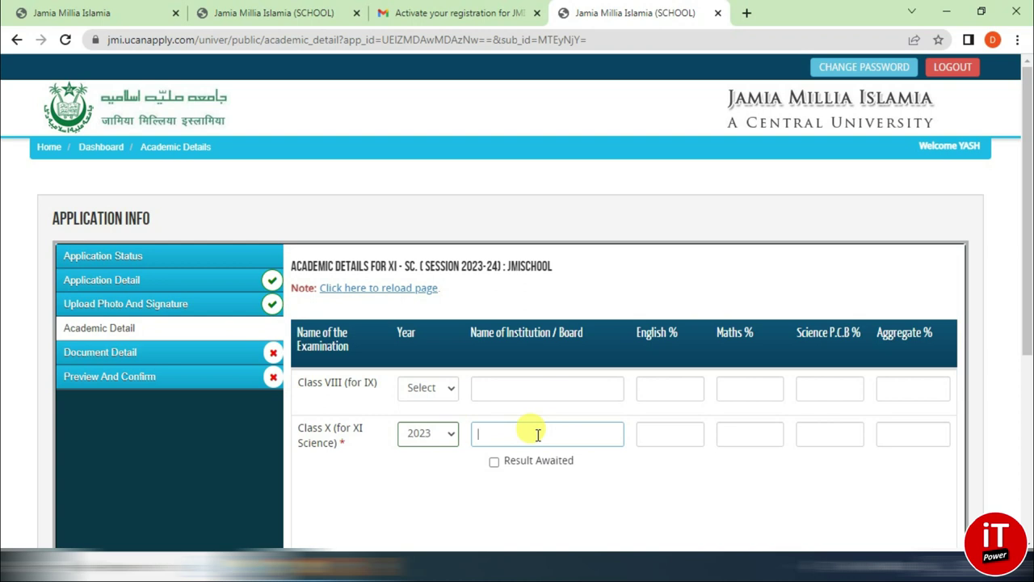
{"action": "type", "text": "CBSE Delhi"}
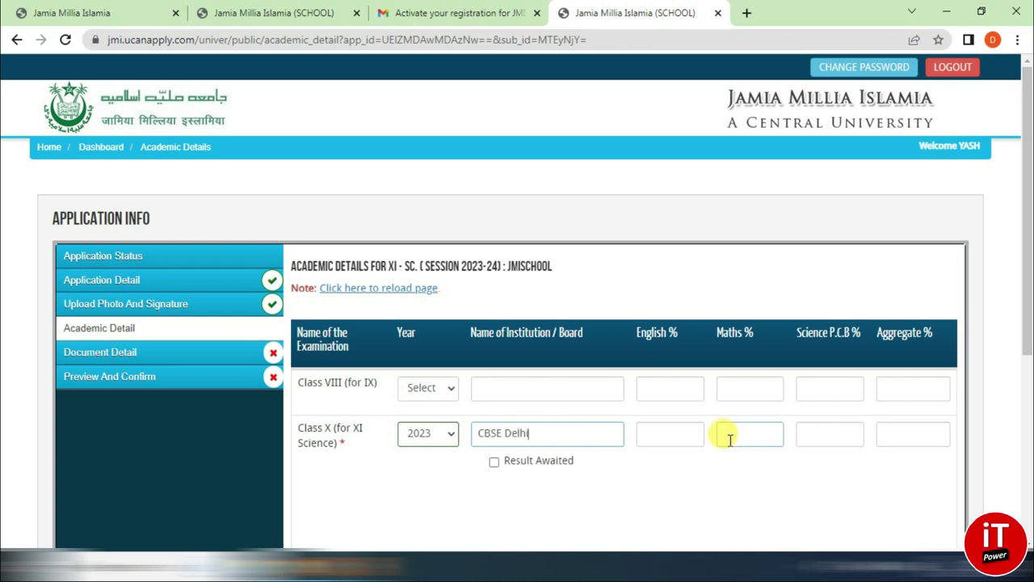
Step: Mark the Class X result as awaited, then save the academic details and confirm they are filled in properly
{"action": "left_click", "coordinate": [677, 440]}
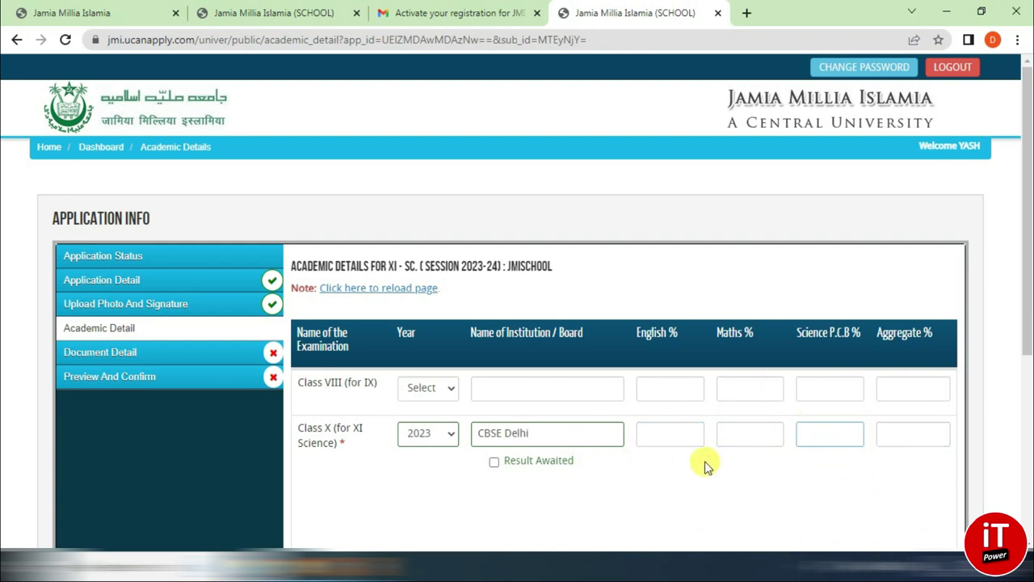
{"action": "scroll", "coordinate": [656, 452], "scroll_direction": "down", "scroll_amount": 1}
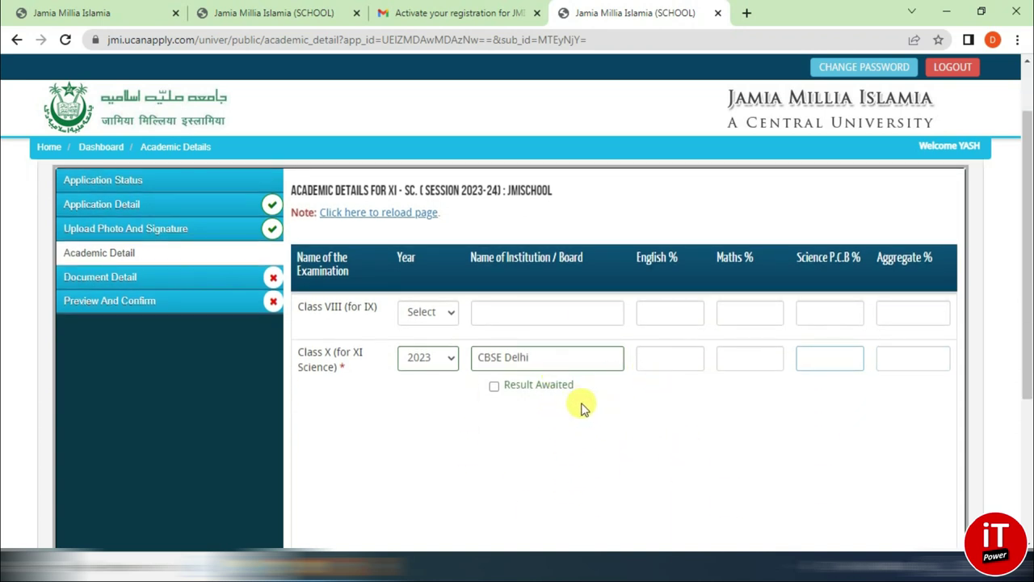
{"action": "left_click", "coordinate": [494, 388]}
{"action": "scroll", "coordinate": [584, 357], "scroll_direction": "down", "scroll_amount": 1}
{"action": "scroll", "coordinate": [676, 363], "scroll_direction": "down", "scroll_amount": 2}
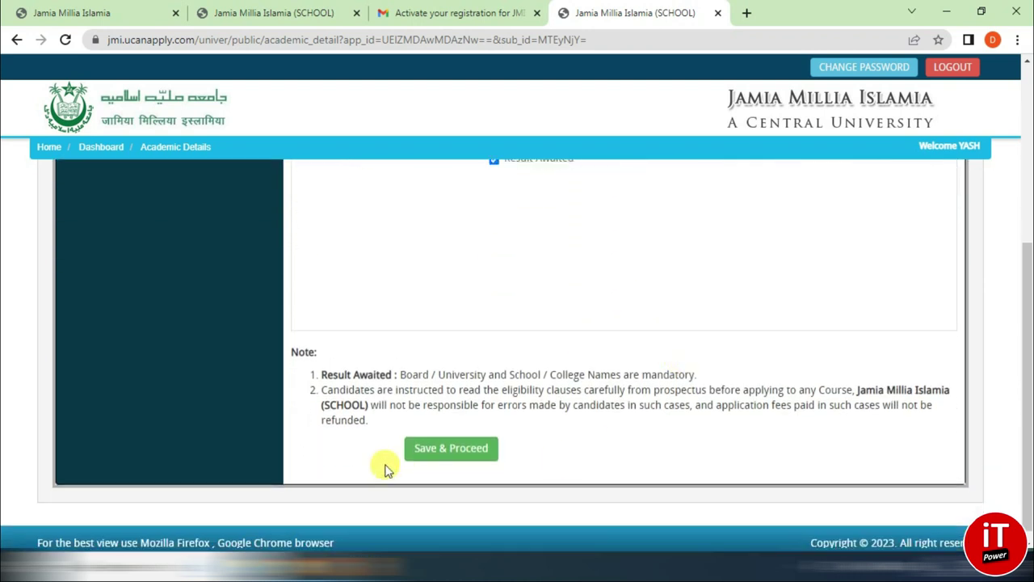
{"action": "left_click", "coordinate": [456, 454]}
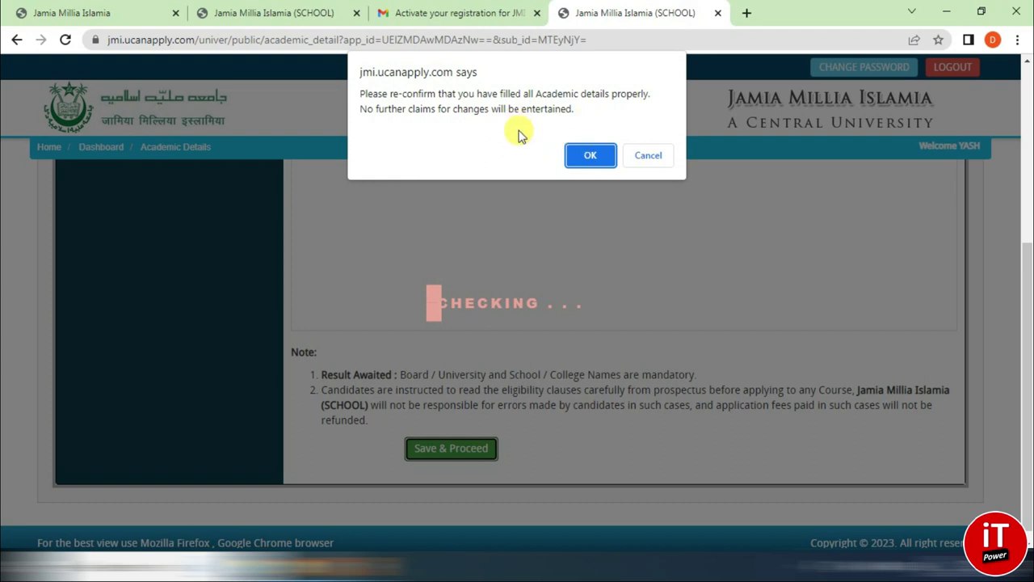
{"action": "left_click", "coordinate": [585, 155]}
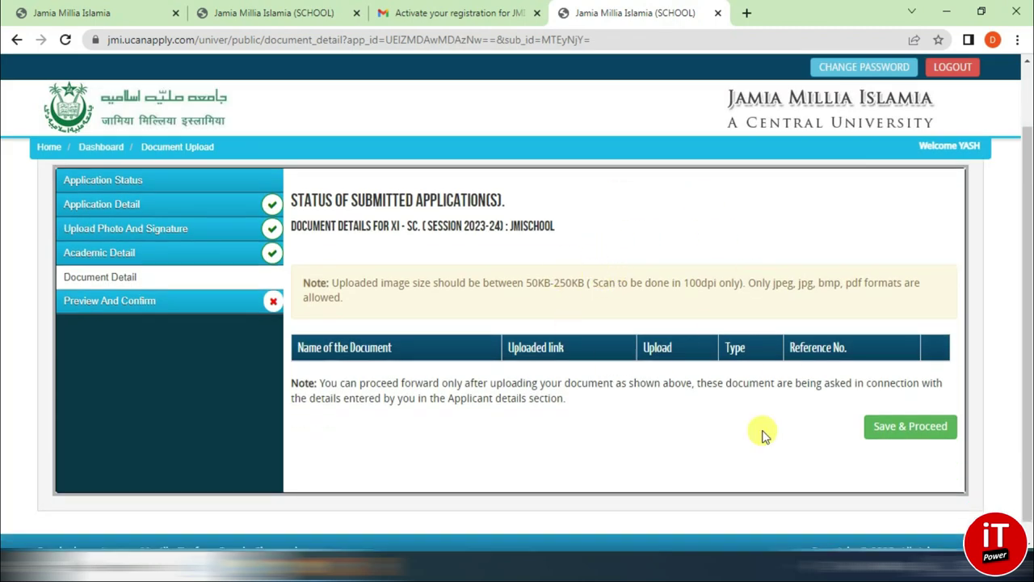
Step: Save the document details without uploading any file and review the application form preview
{"action": "left_click", "coordinate": [911, 428]}
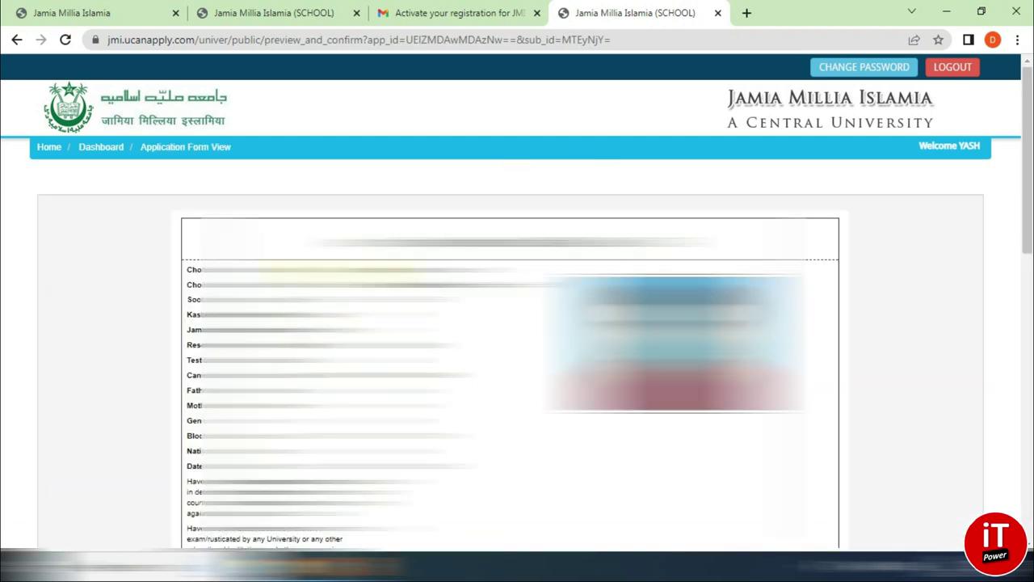
{"action": "scroll", "coordinate": [517, 340], "scroll_direction": "down", "scroll_amount": 5}
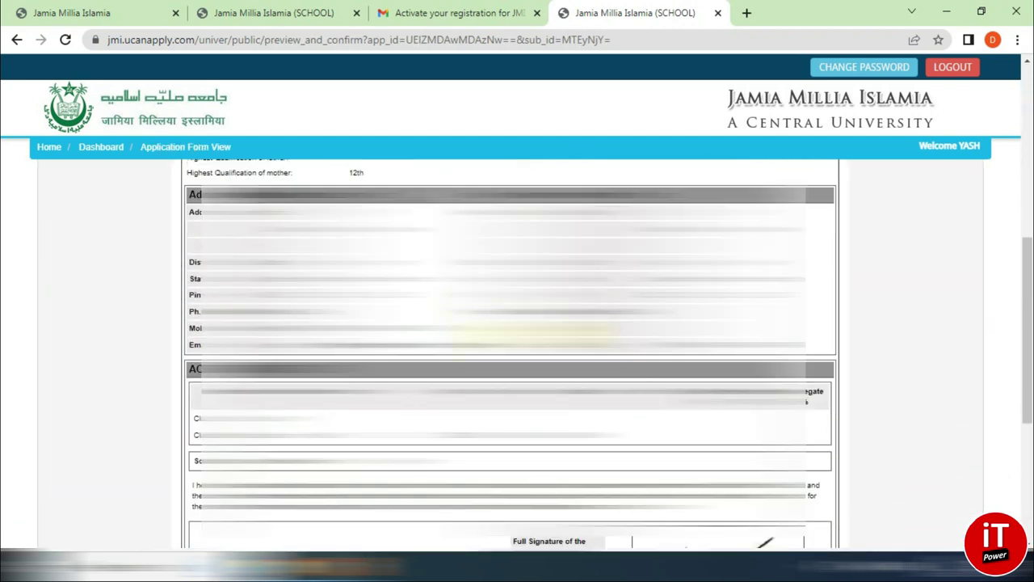
{"action": "scroll", "coordinate": [517, 340], "scroll_direction": "up", "scroll_amount": 6}
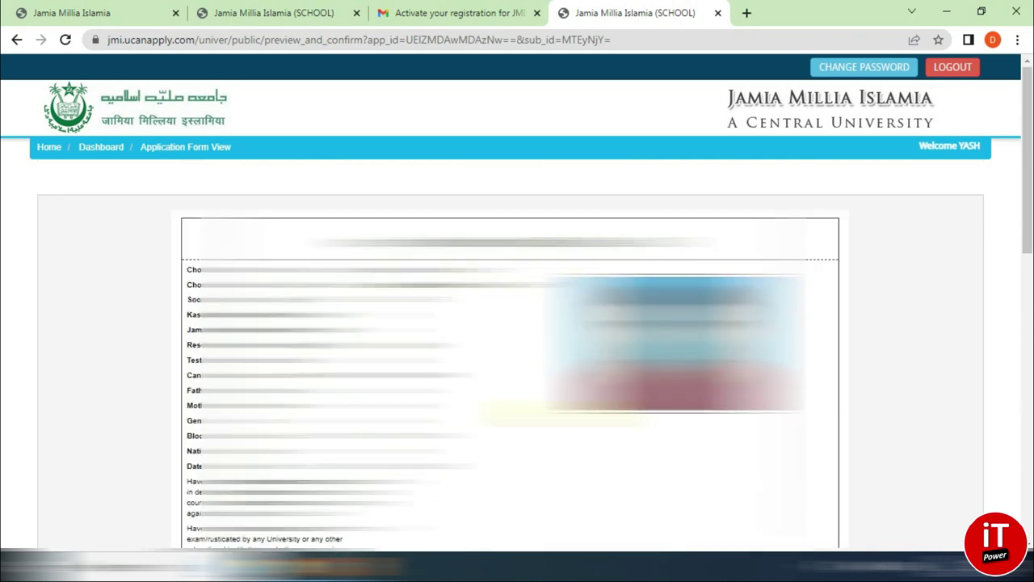
{"action": "scroll", "coordinate": [517, 339], "scroll_direction": "down", "scroll_amount": 1}
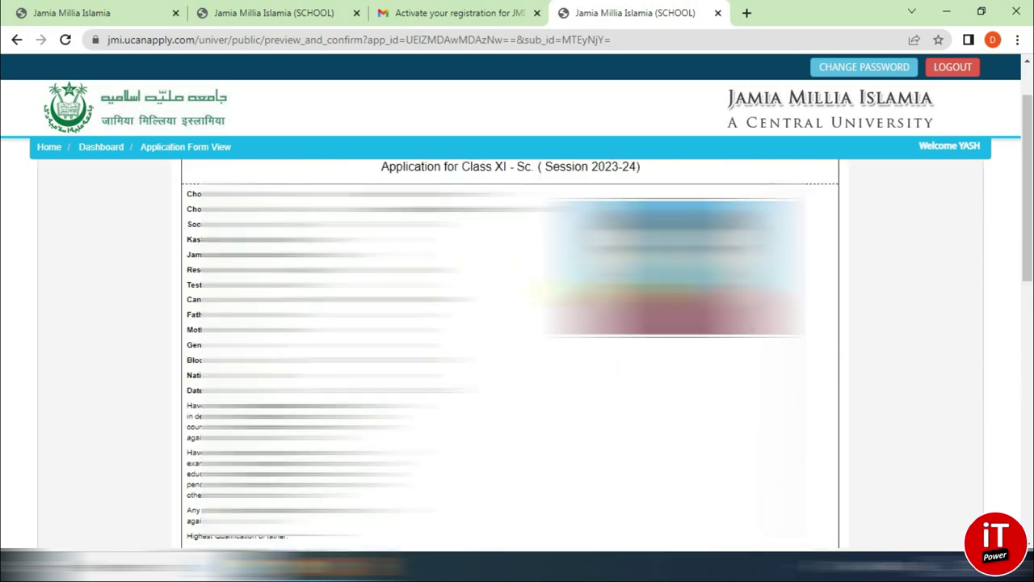
{"action": "scroll", "coordinate": [517, 339], "scroll_direction": "down", "scroll_amount": 5}
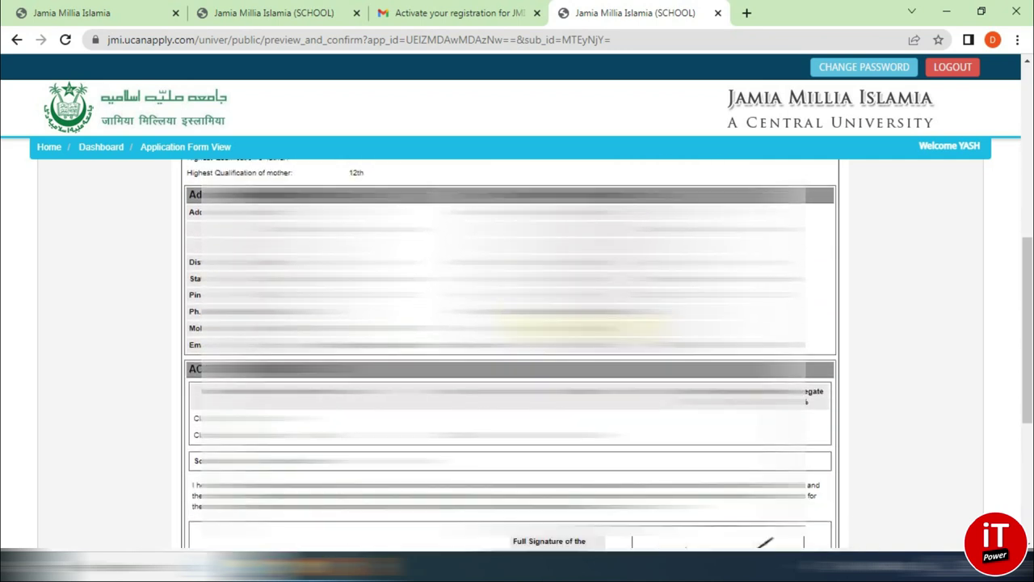
Step: Accept the "I confirm the above" declaration below the preview and submit the application
{"action": "scroll", "coordinate": [517, 355], "scroll_direction": "down", "scroll_amount": 3}
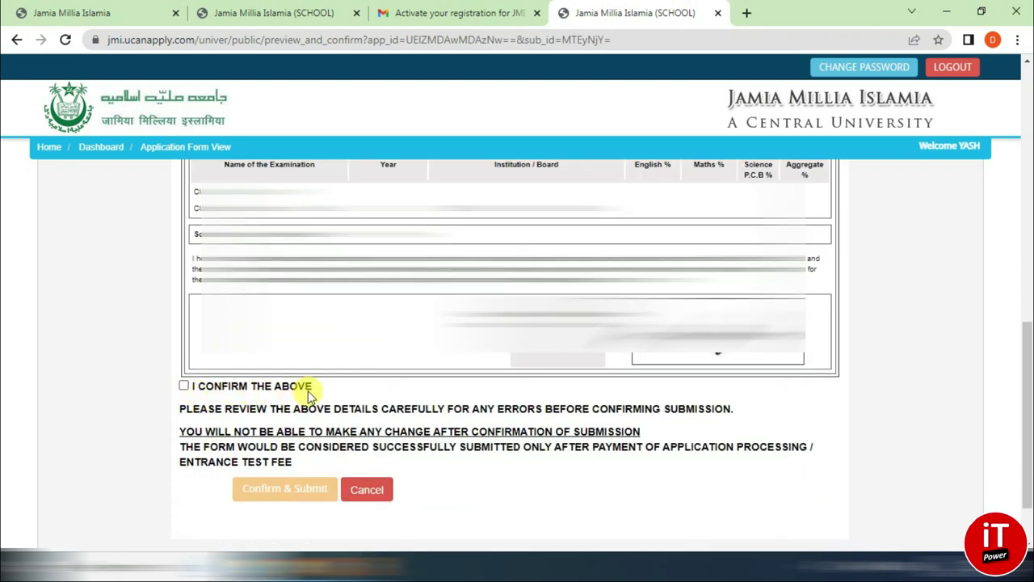
{"action": "left_click", "coordinate": [184, 387]}
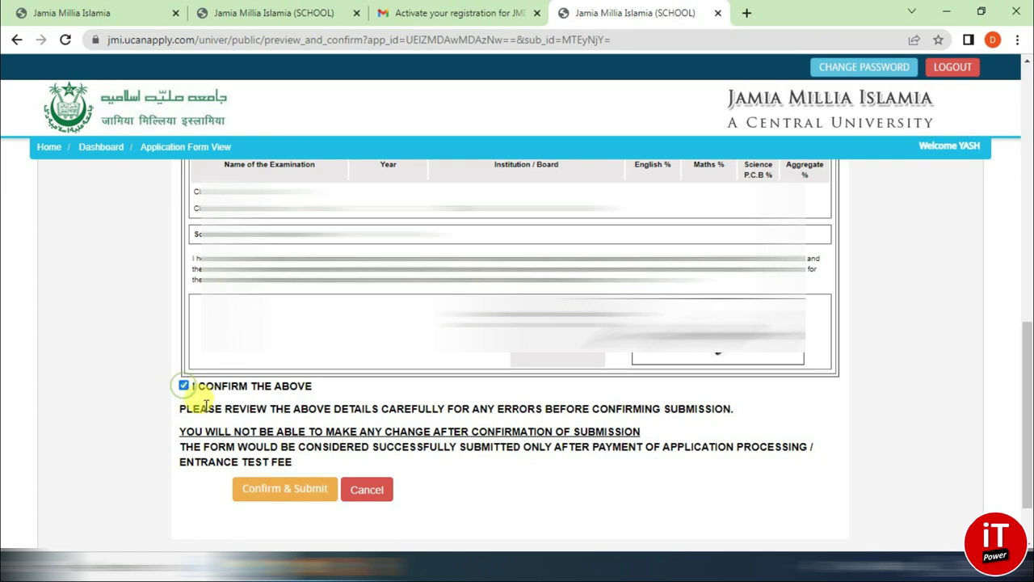
{"action": "left_click", "coordinate": [292, 490]}
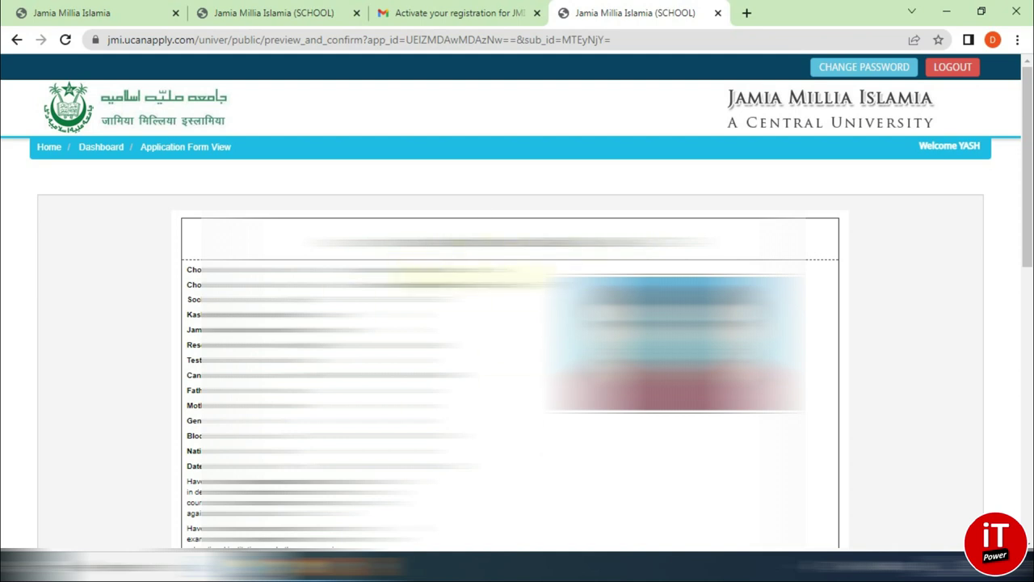
Step: Proceed from the submitted application form to the fee payment page and choose ONLINE as the payment type
{"action": "scroll", "coordinate": [517, 355], "scroll_direction": "down", "scroll_amount": 10}
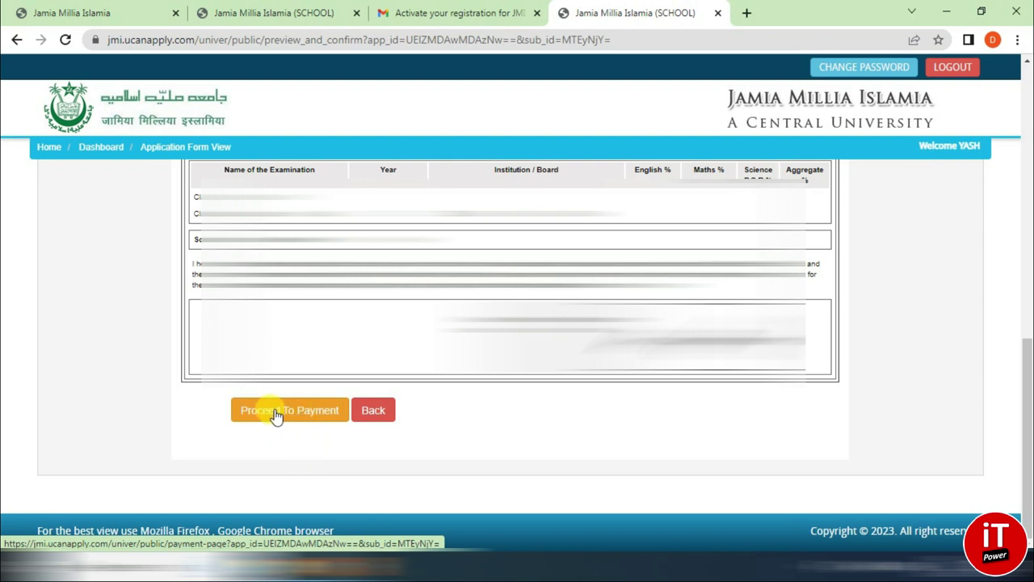
{"action": "left_click", "coordinate": [283, 412]}
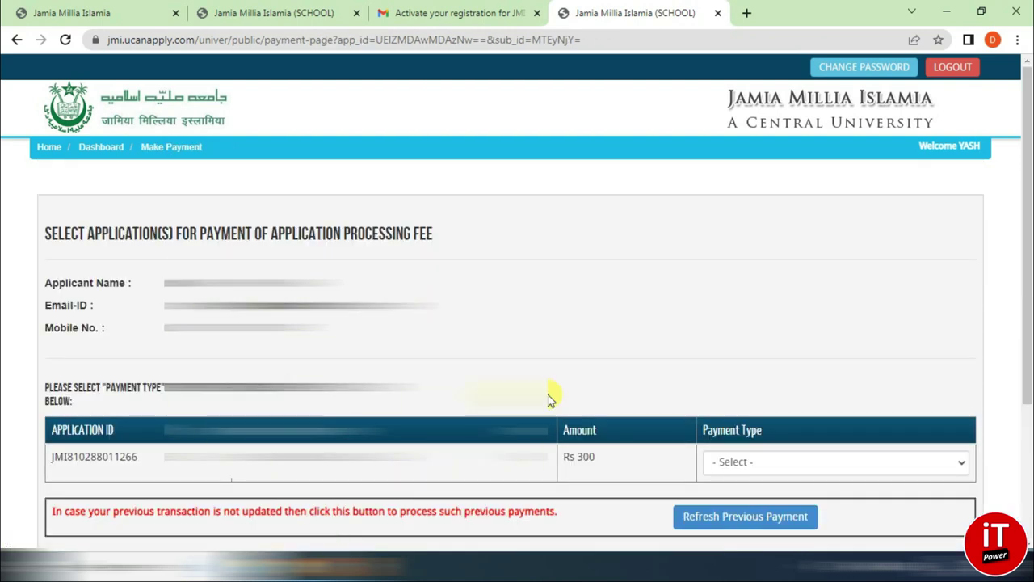
{"action": "left_click", "coordinate": [788, 467]}
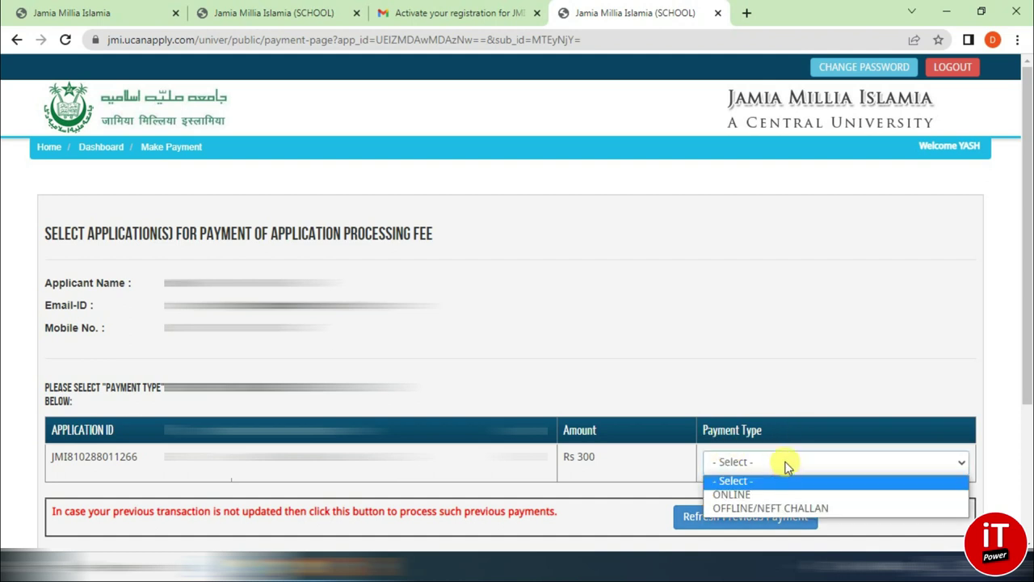
{"action": "left_click", "coordinate": [755, 494]}
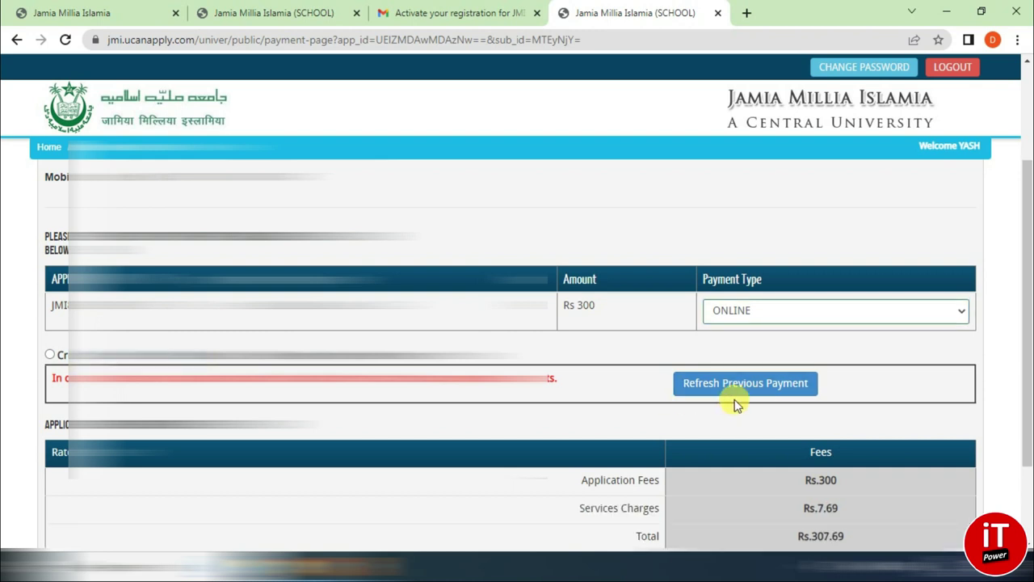
Step: Continue through the payment summary to the fee checkout, choose to pay using a debit card and open the card holder's name for entry
{"action": "scroll", "coordinate": [734, 399], "scroll_direction": "down", "scroll_amount": 3}
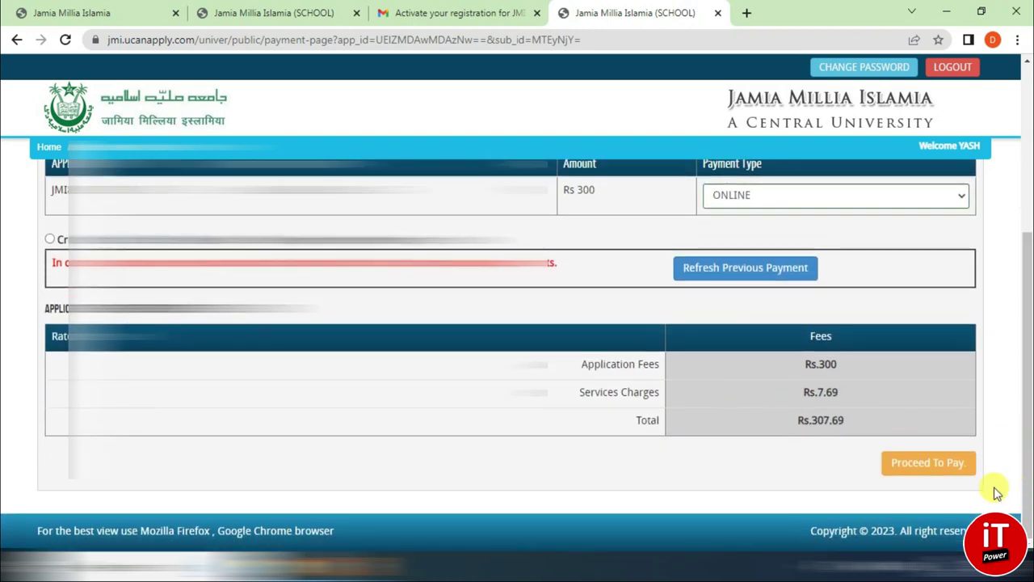
{"action": "left_click", "coordinate": [950, 467]}
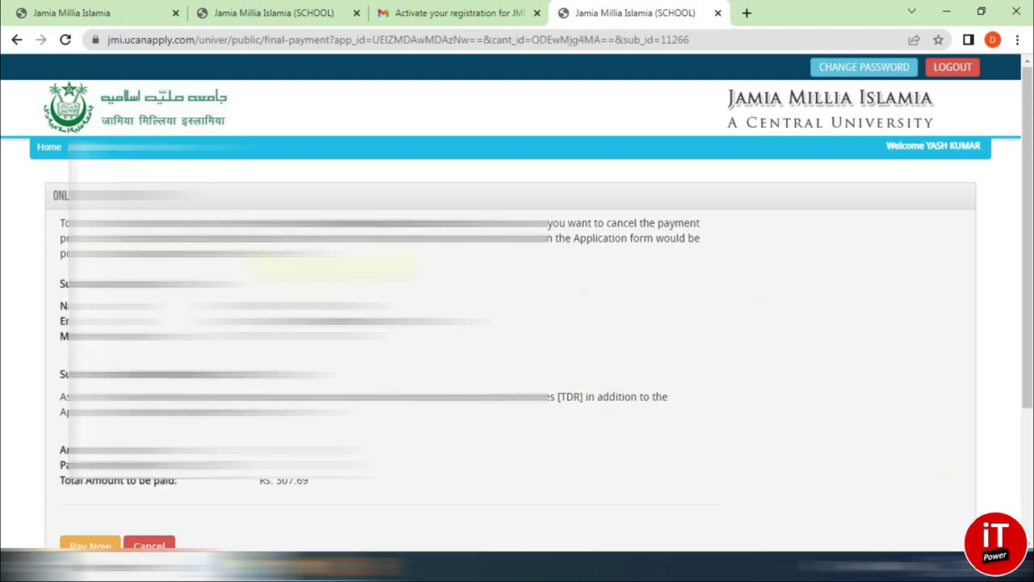
{"action": "scroll", "coordinate": [74, 484], "scroll_direction": "down", "scroll_amount": 1}
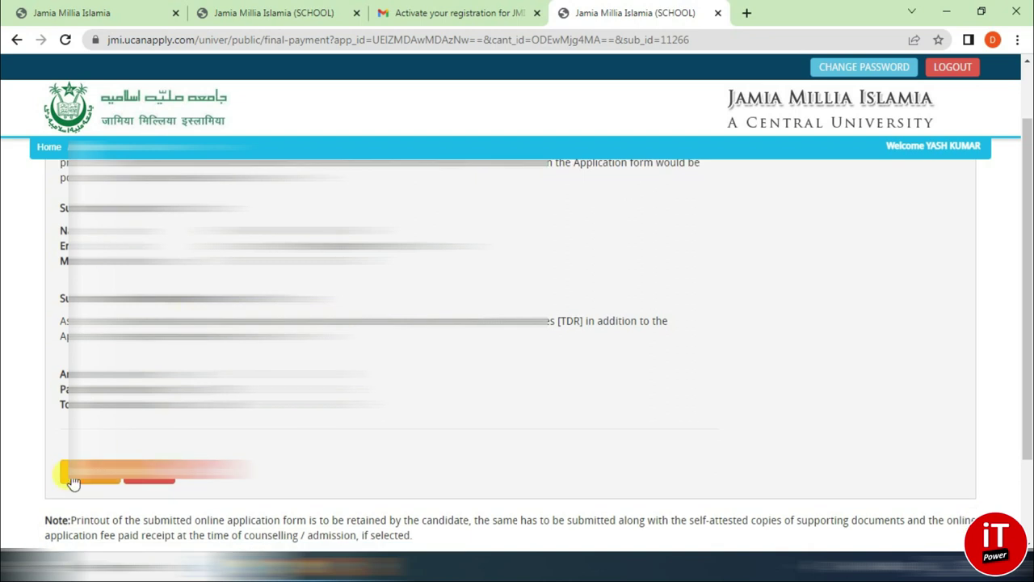
{"action": "left_click", "coordinate": [80, 476]}
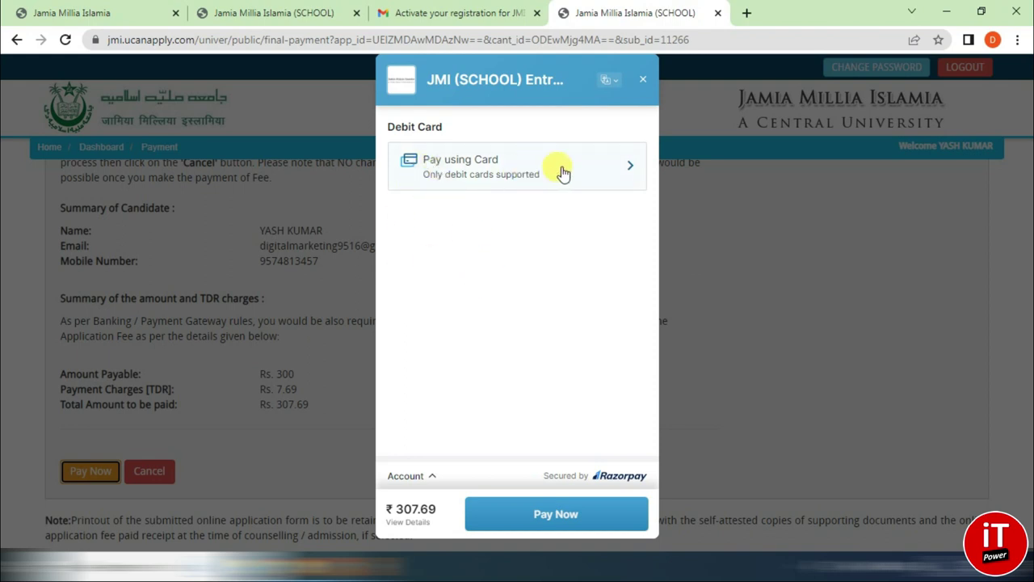
{"action": "left_click", "coordinate": [621, 171]}
{"action": "left_click", "coordinate": [453, 247]}
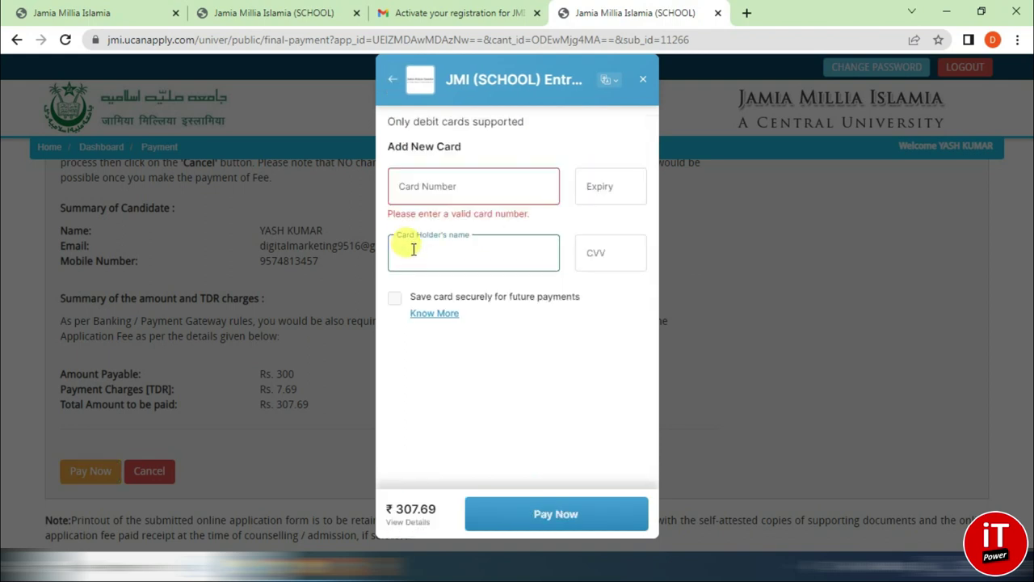